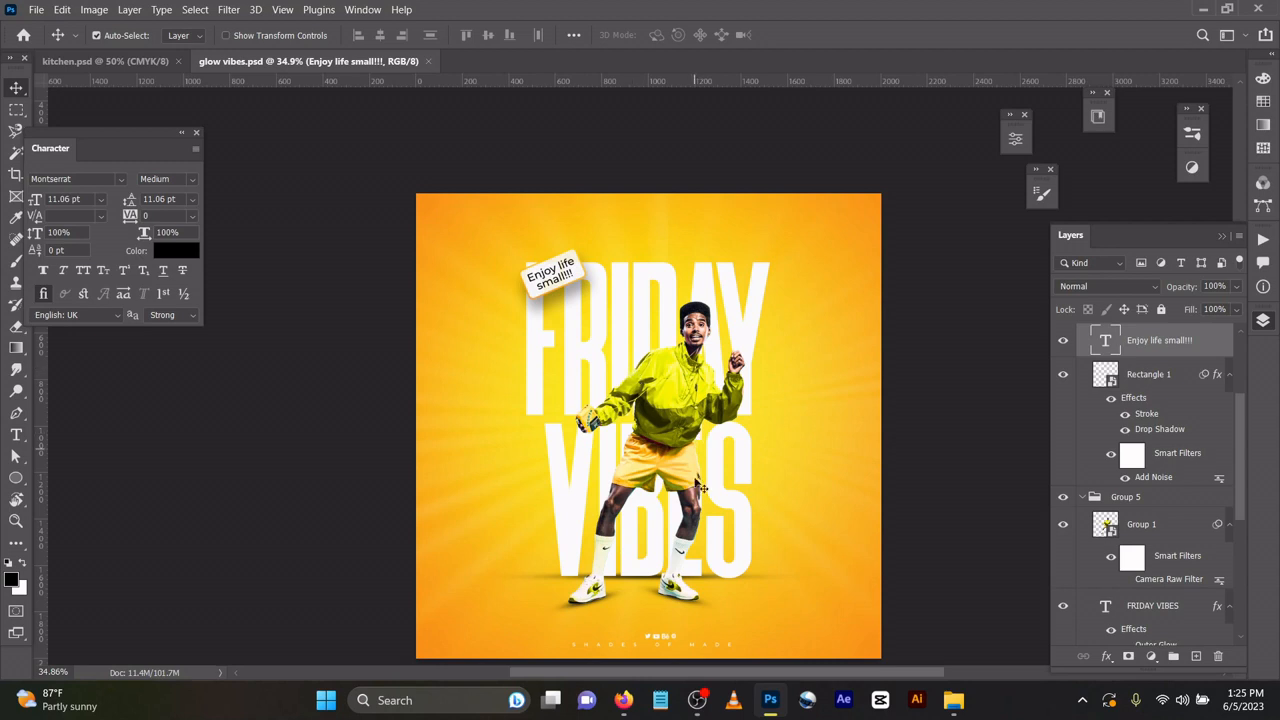
Step: Create a new 2000 x 2000 px document at 300 pixels/inch in RGB Color
scroll(467, 470, "down", 3)
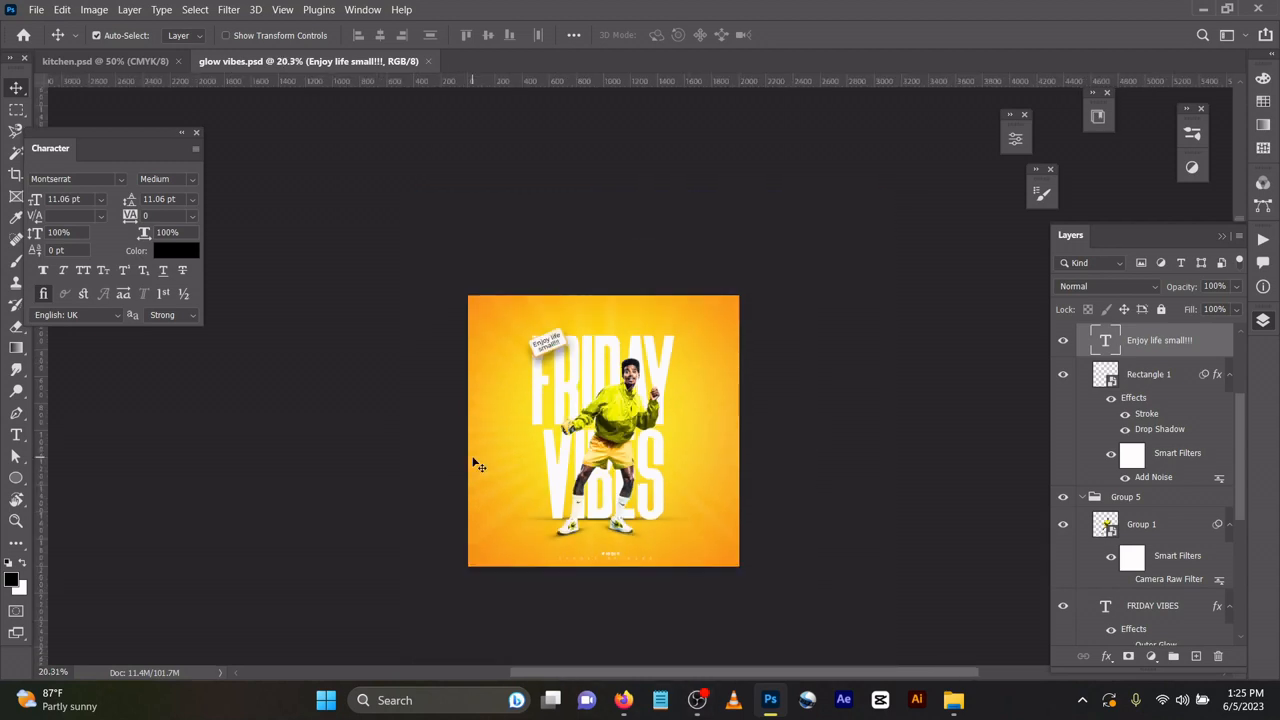
scroll(555, 537, "up", 1)
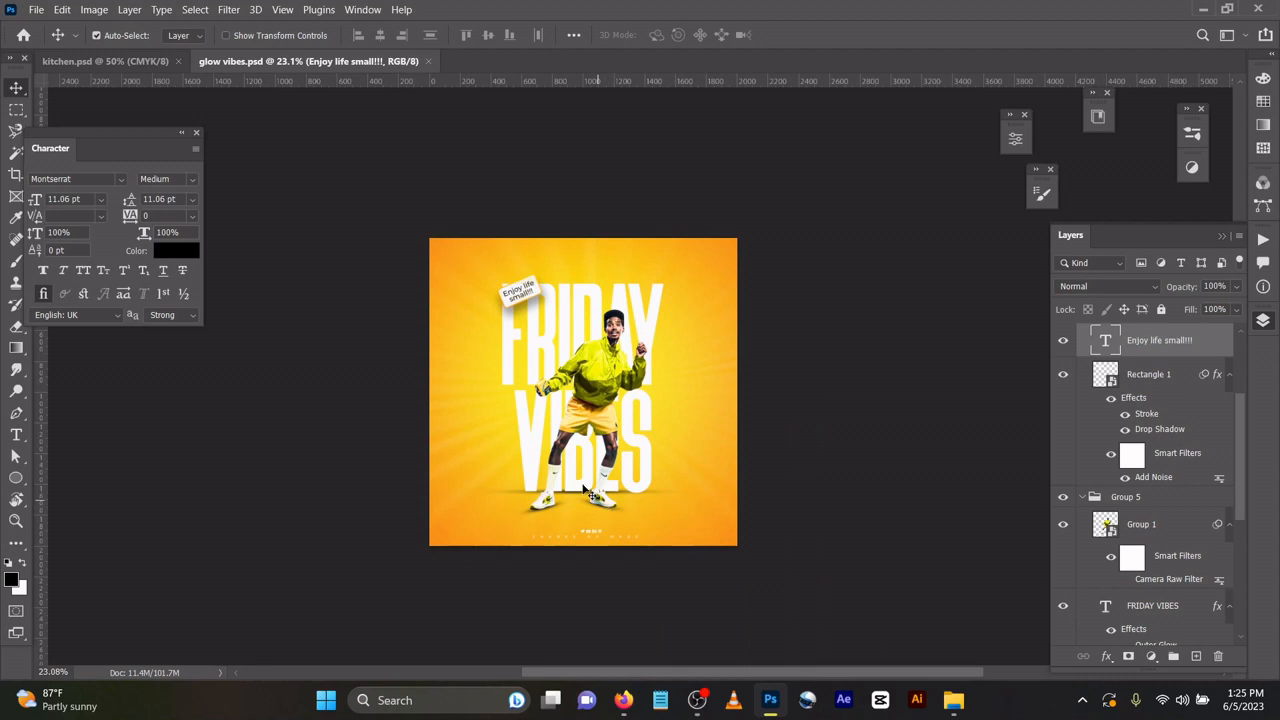
scroll(583, 488, "up", 2)
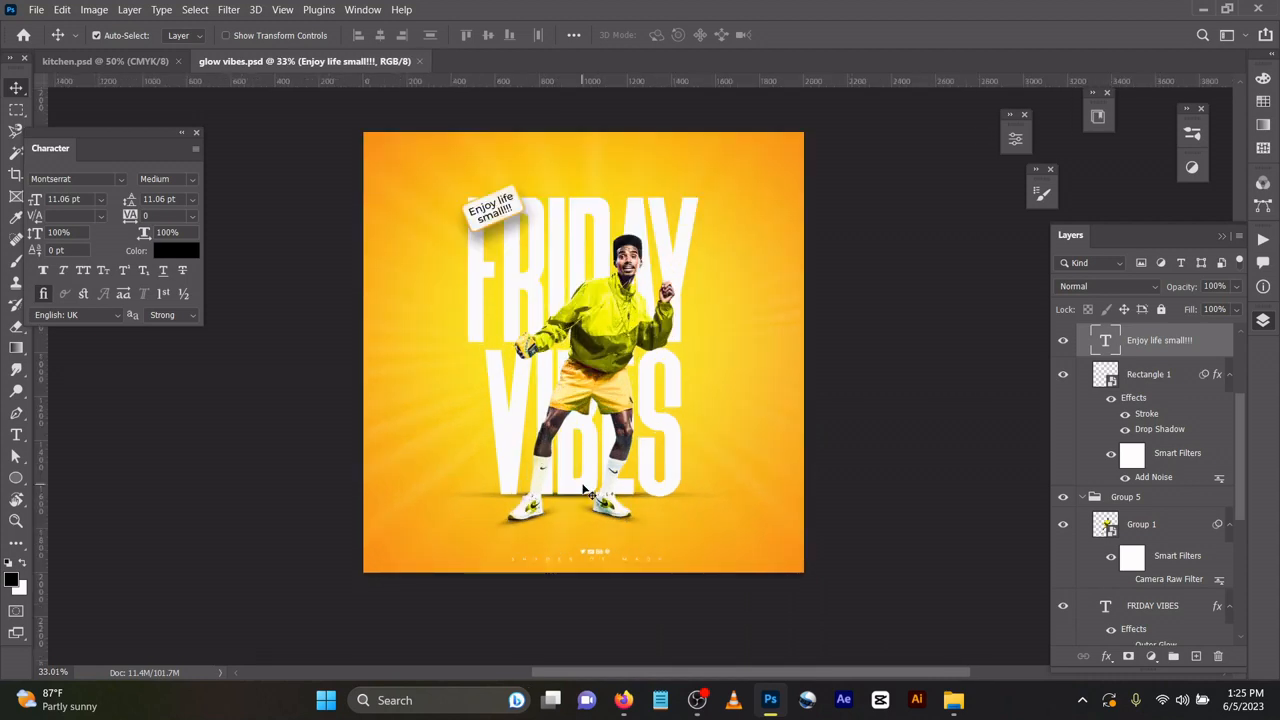
key("ctrl")
key("ctrl+n")
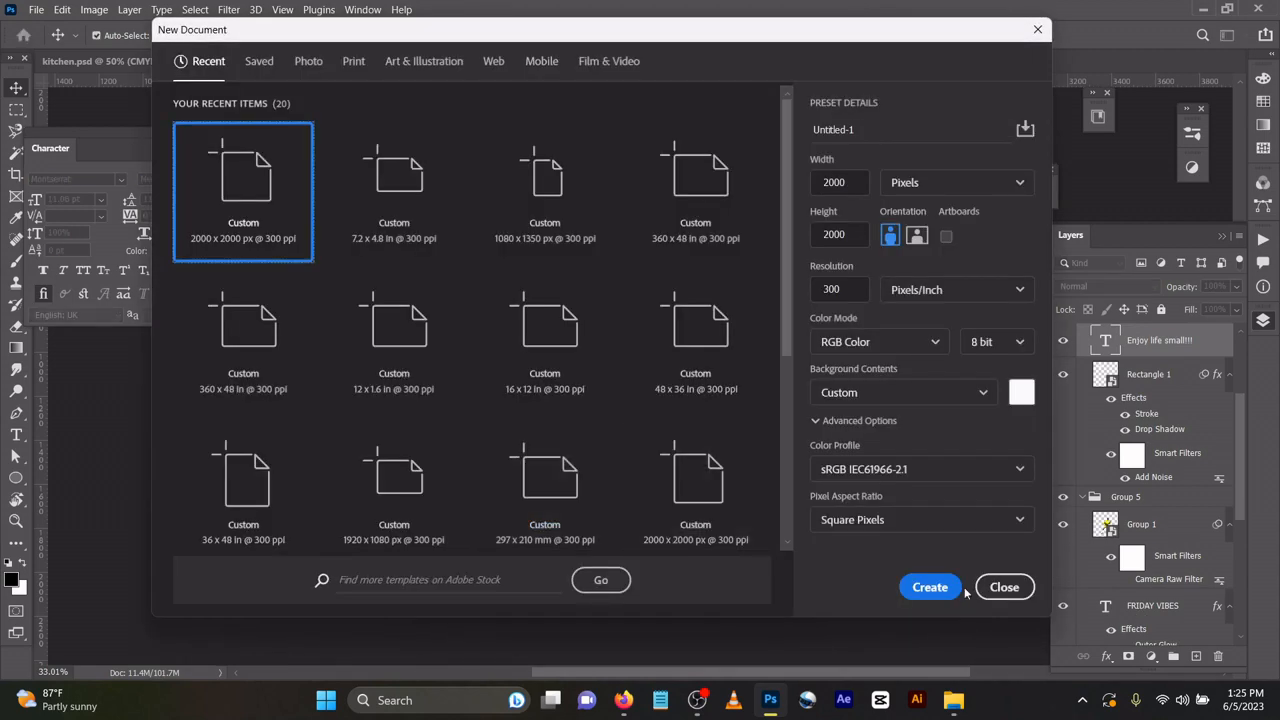
left_click(934, 588)
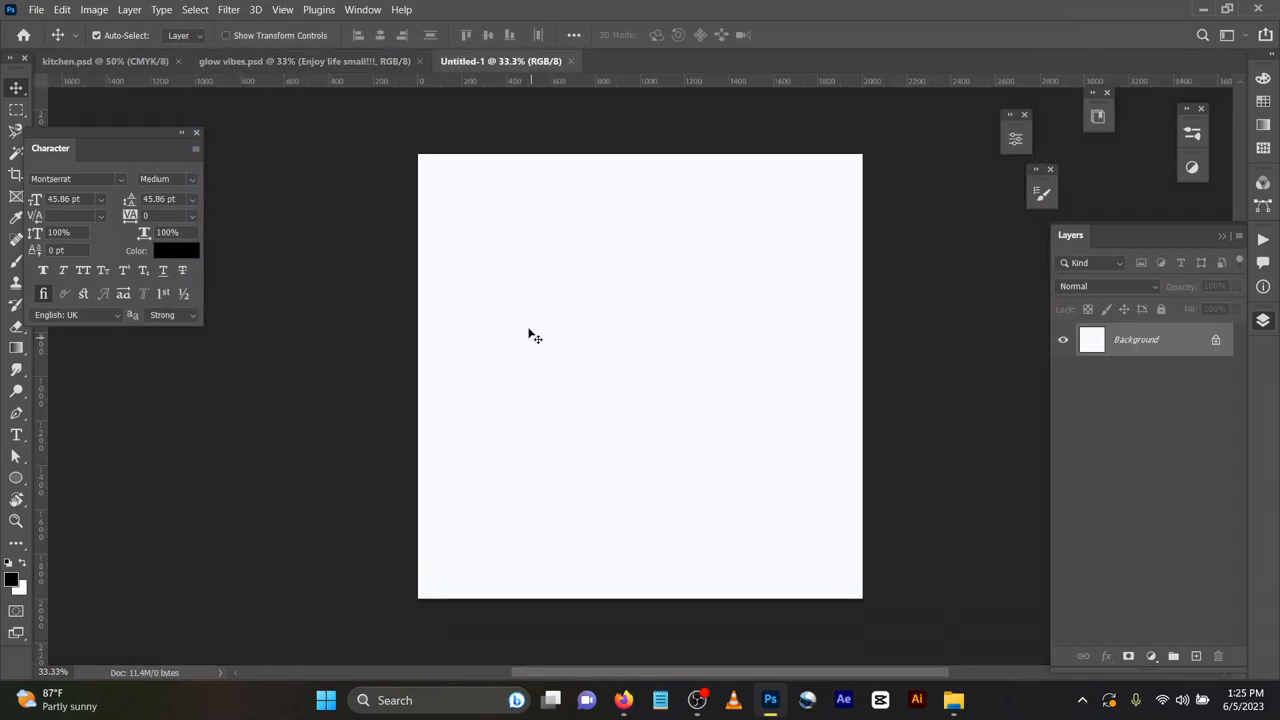
Step: Convert the new document's locked Background into an editable layer and add a Gradient Overlay effect to it
left_click(300, 61)
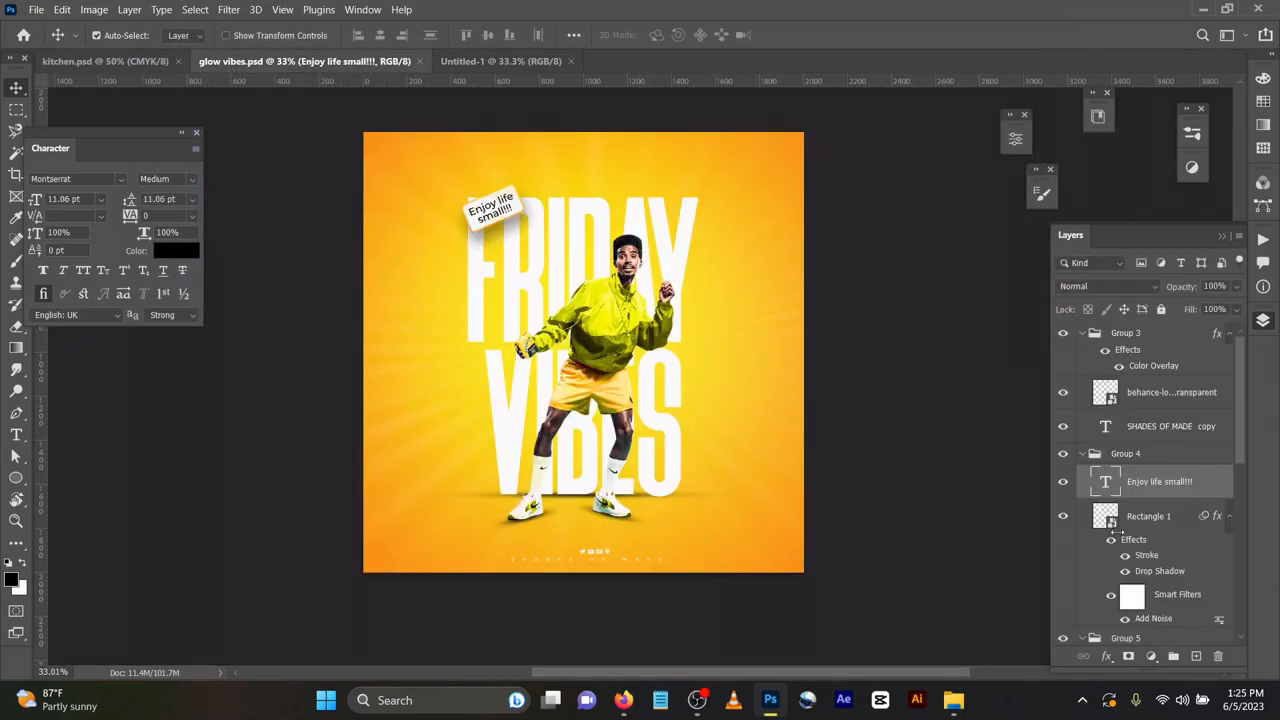
scroll(1116, 531, "down", 10)
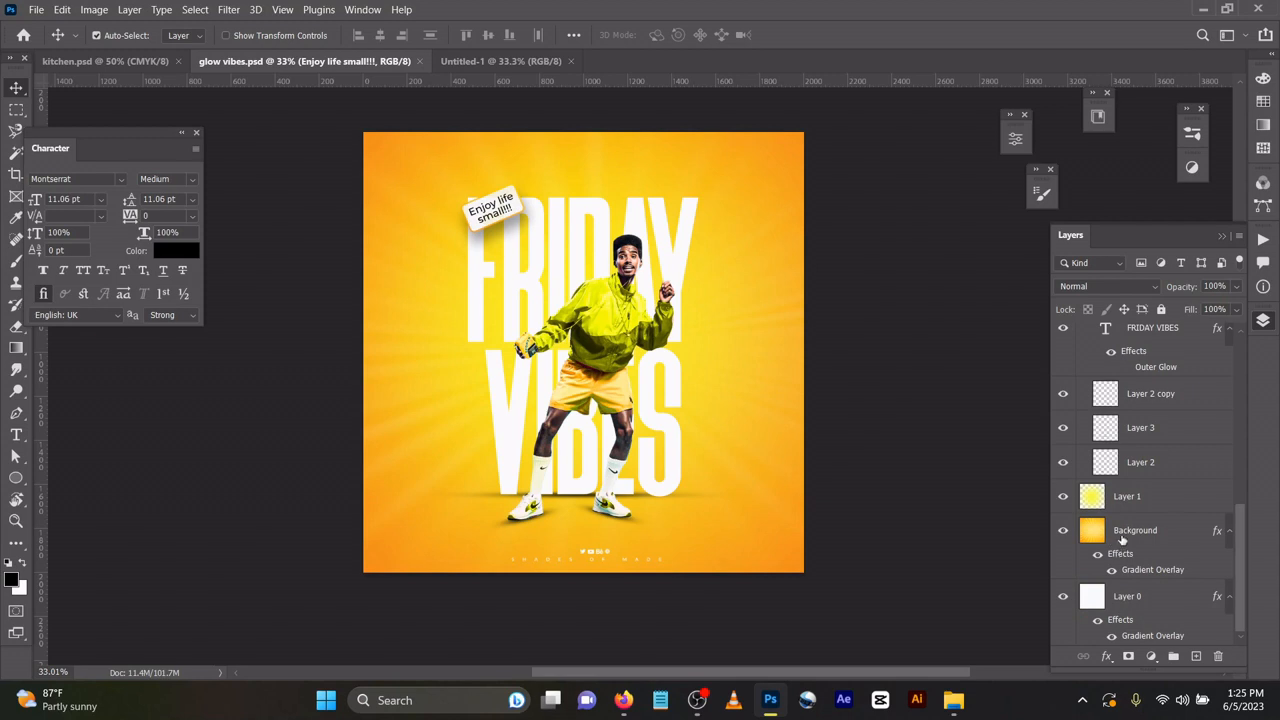
left_click(1140, 598)
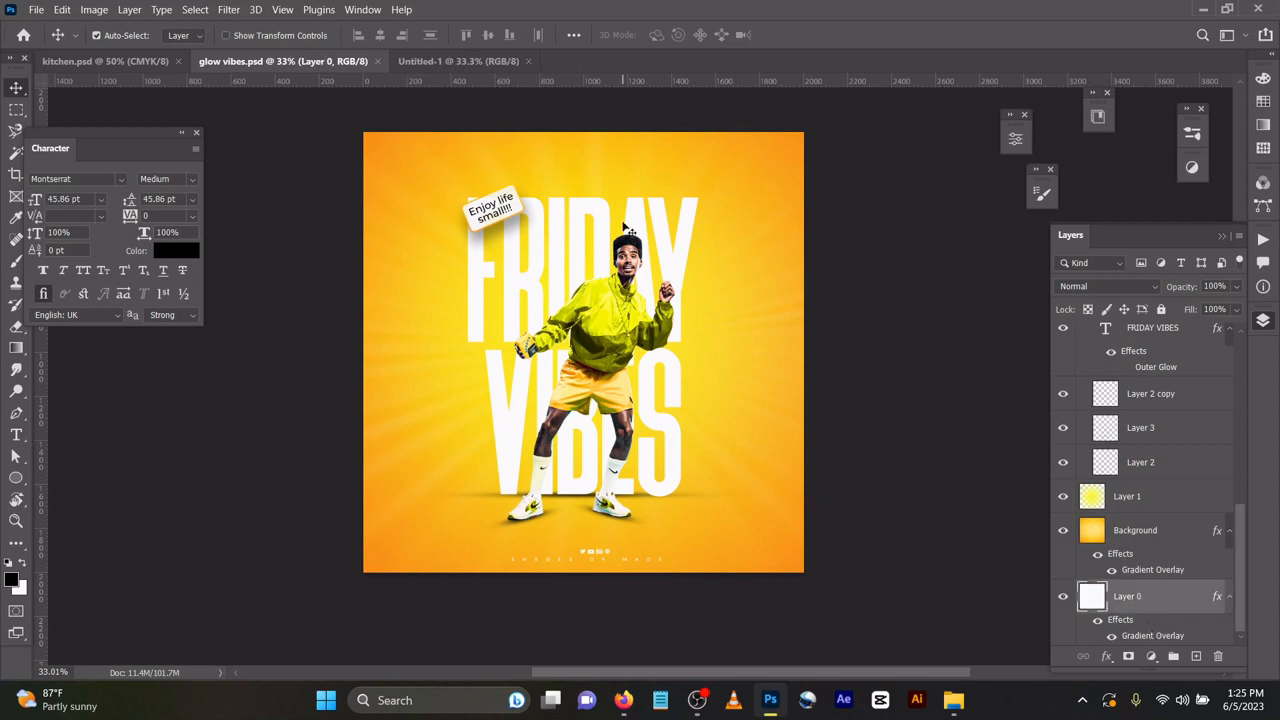
left_click(464, 64)
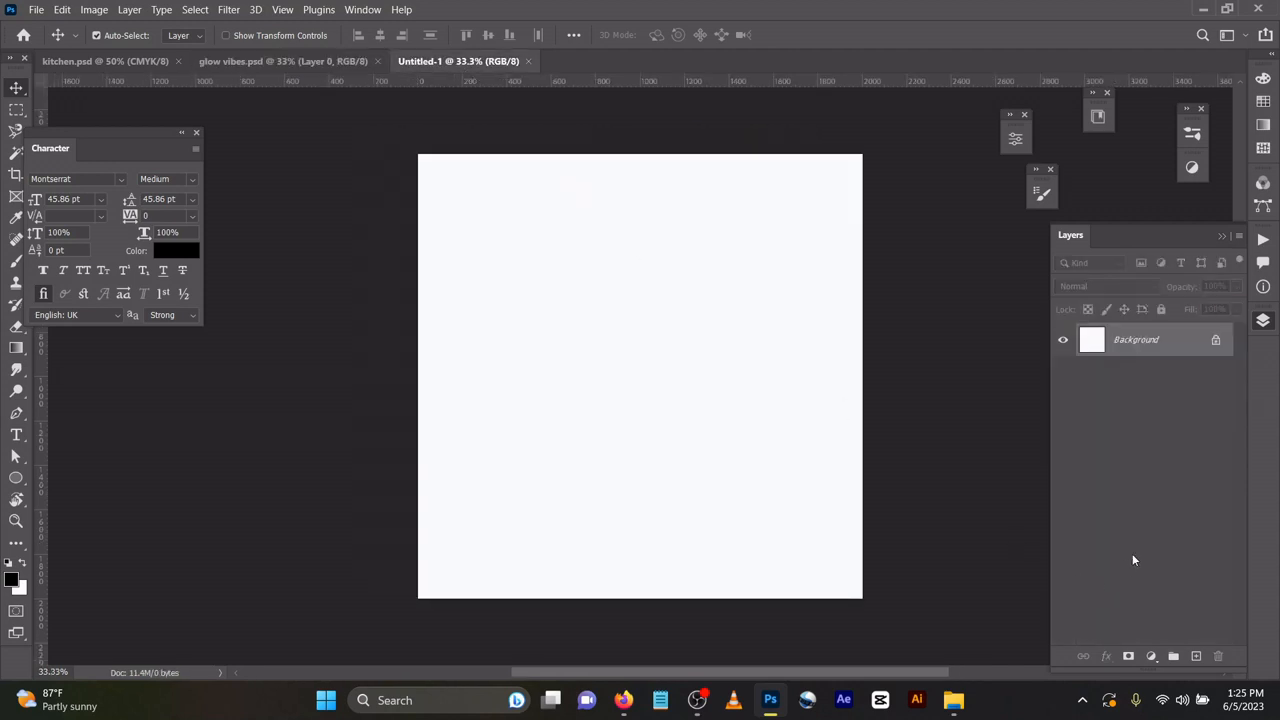
left_click(1215, 342)
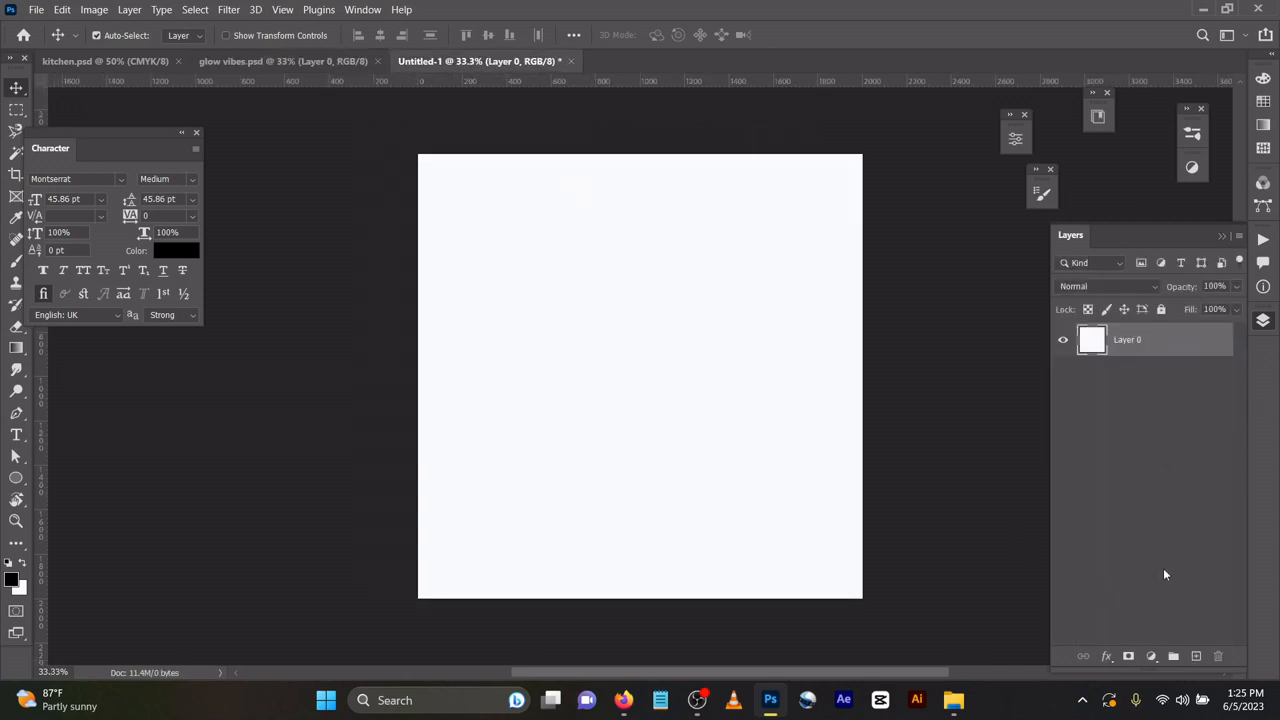
left_click(1108, 656)
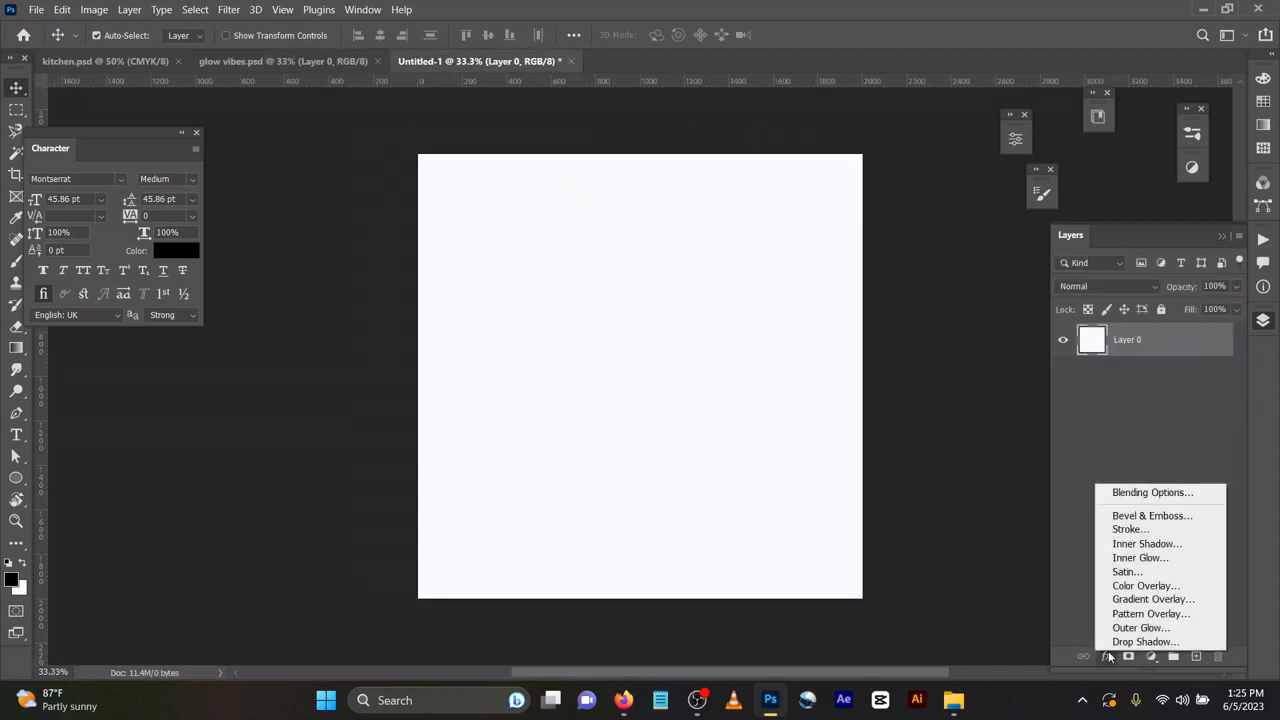
left_click(1125, 599)
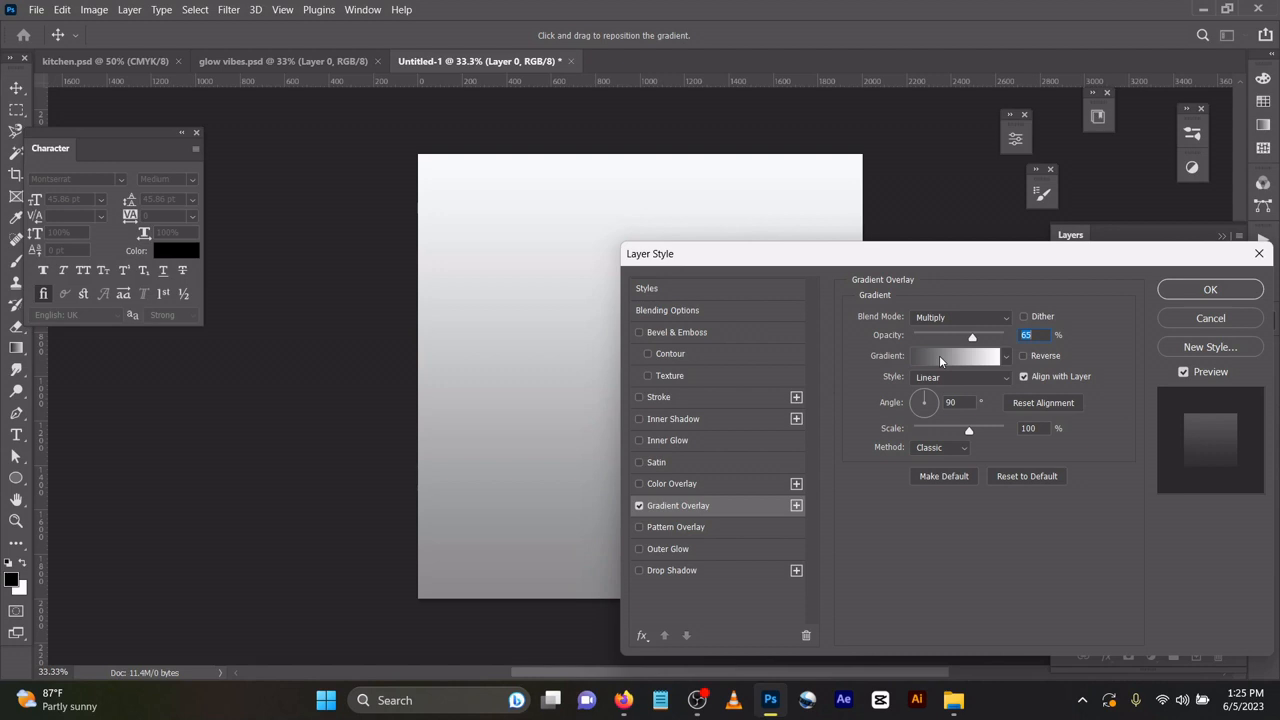
Step: Set the overlay's gradient to the orange-to-yellow preset "Learning and Leading"
left_click(941, 355)
scroll(939, 355, "up", 5)
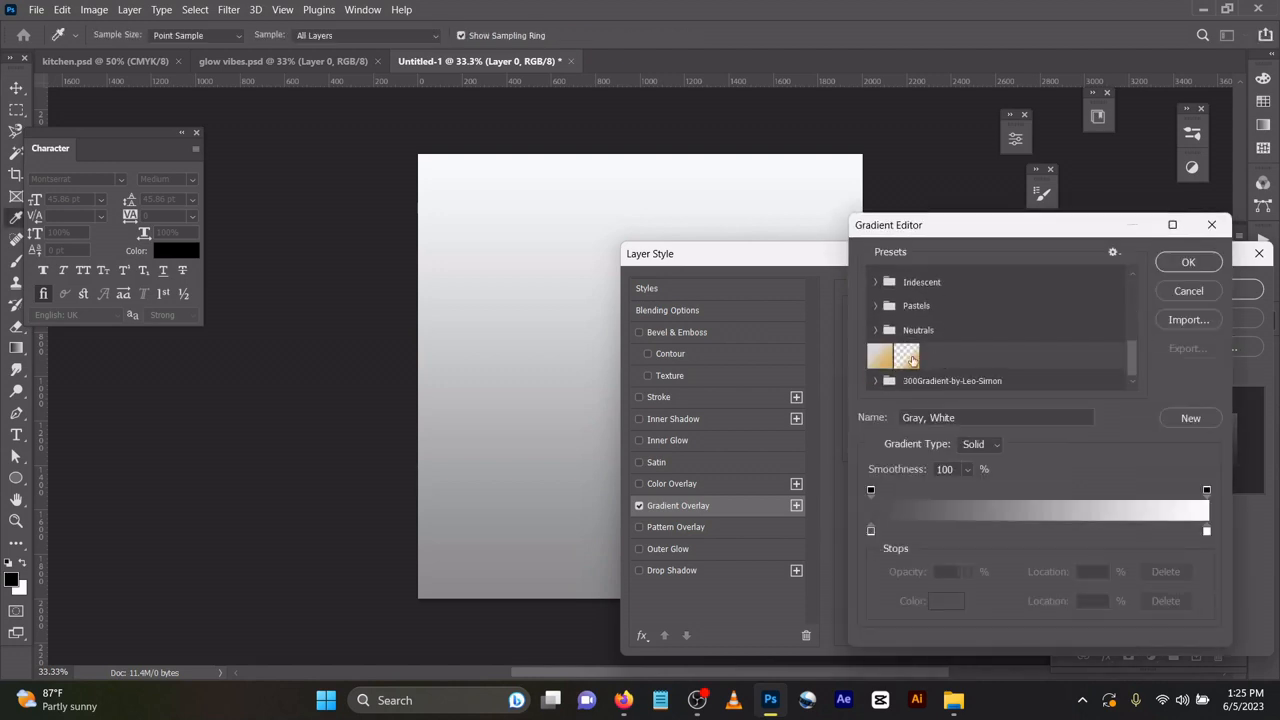
left_click(876, 380)
scroll(1025, 346, "down", 10)
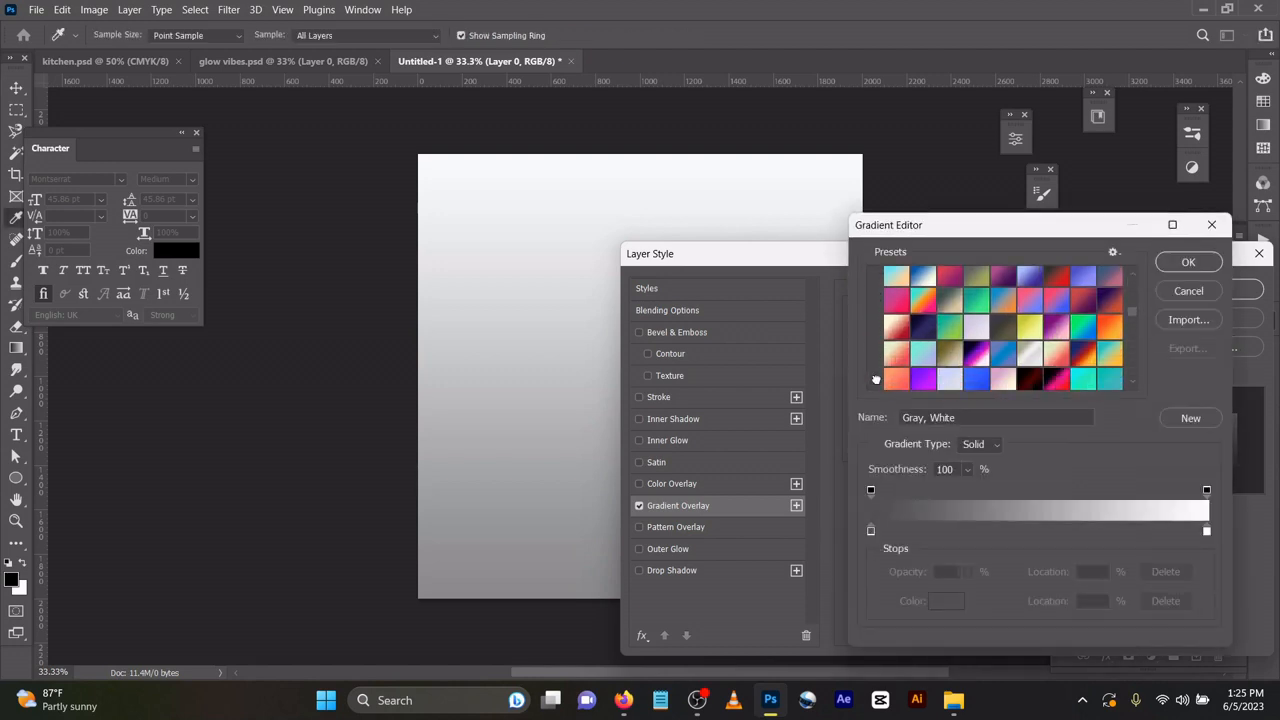
scroll(1025, 346, "down", 3)
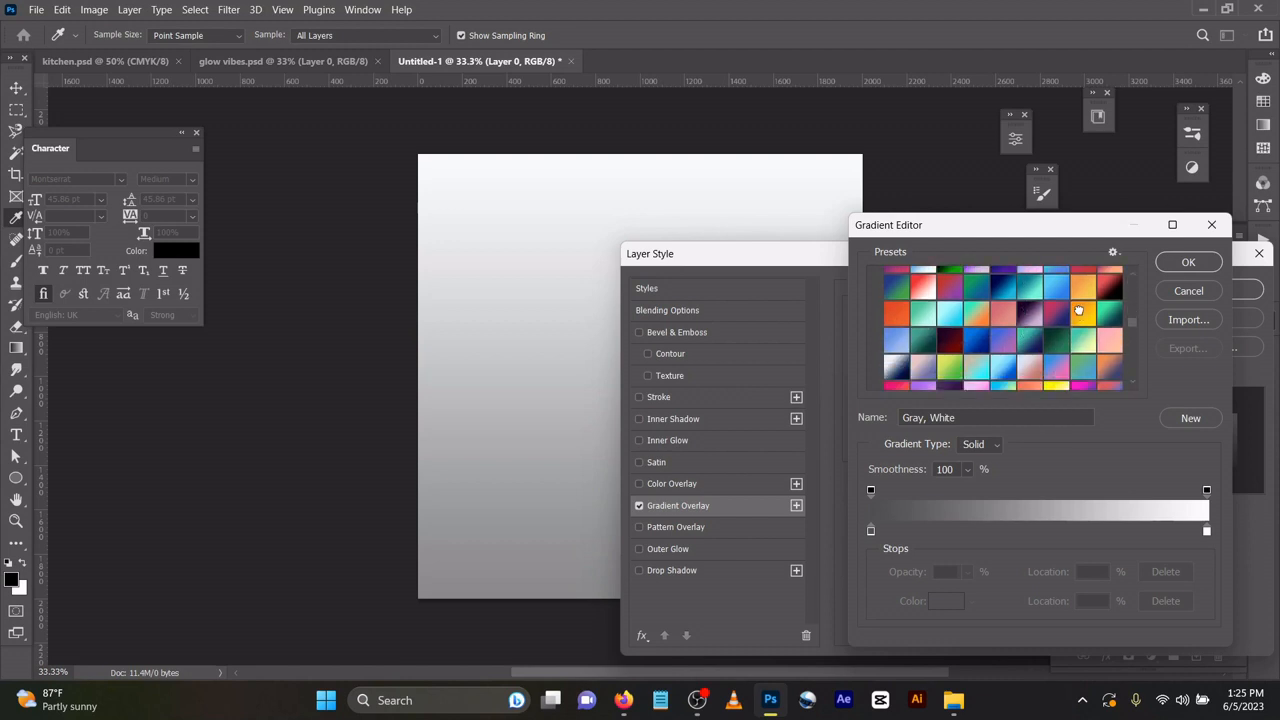
left_click(1082, 314)
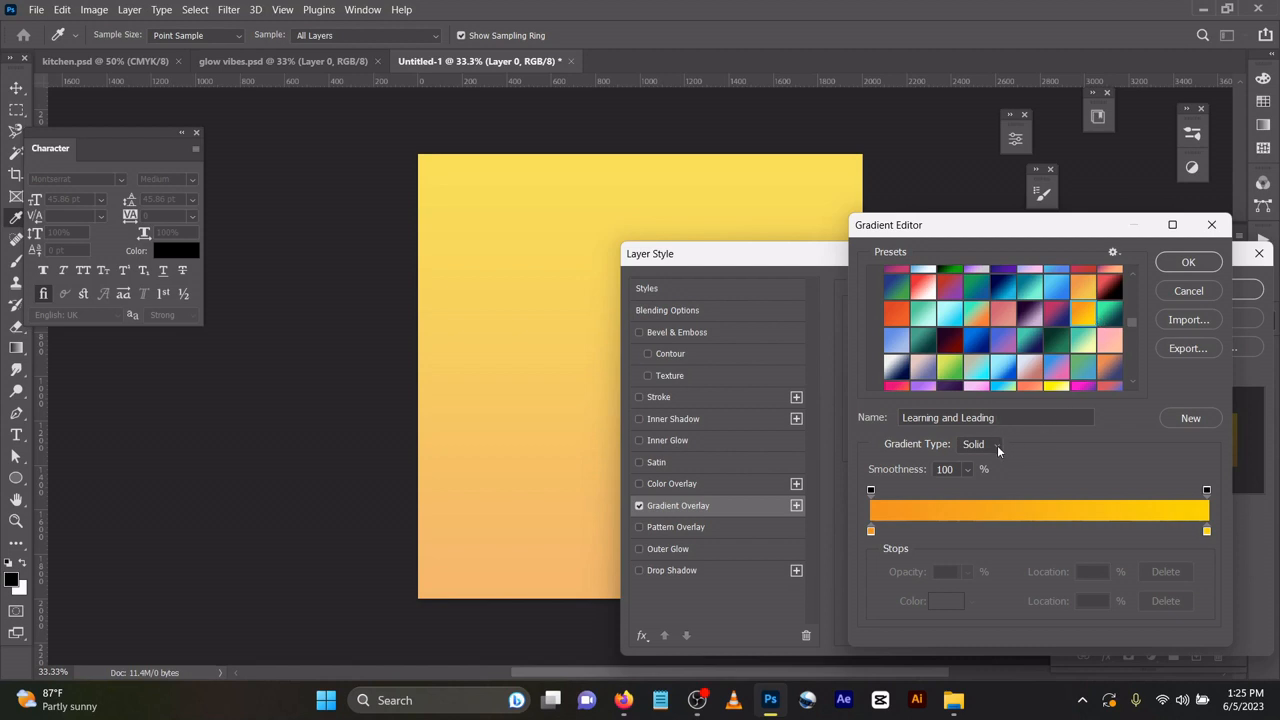
left_click(1188, 264)
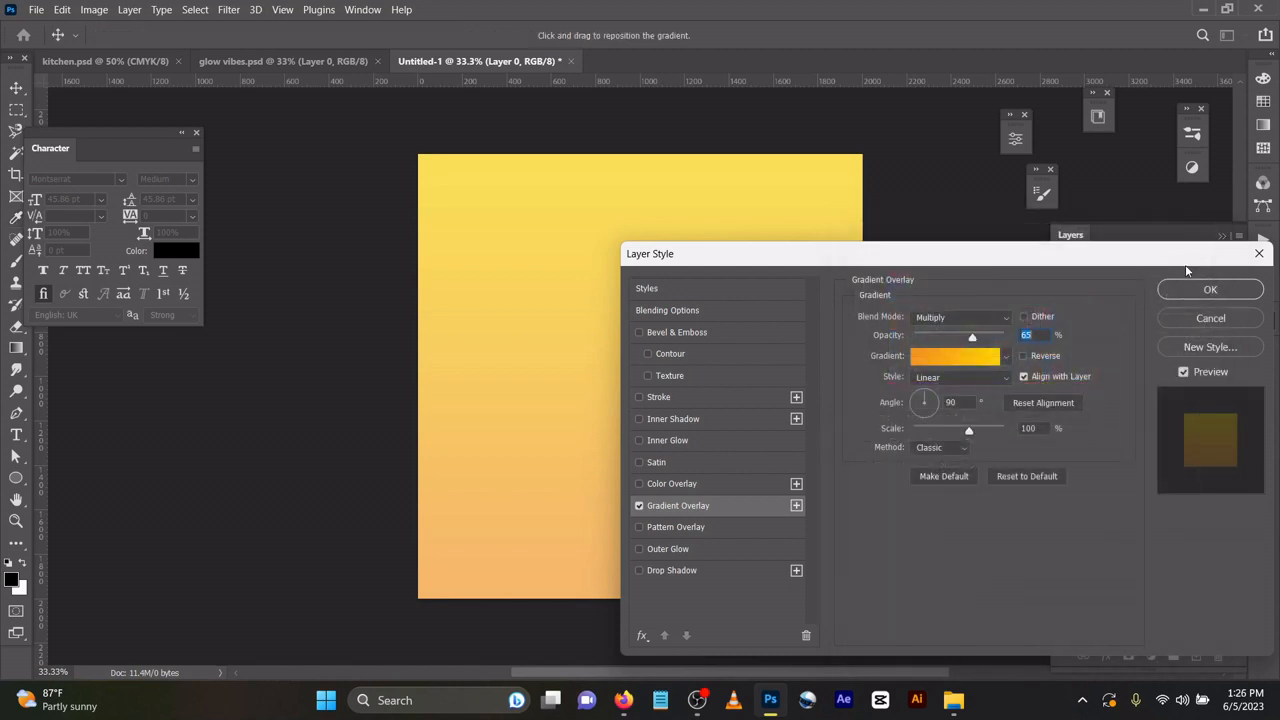
Step: Set the gradient overlay's blend mode to Normal and its opacity to 100%, and apply the effect
left_click(966, 317)
left_click(964, 271)
left_click_drag(973, 337, 1012, 338)
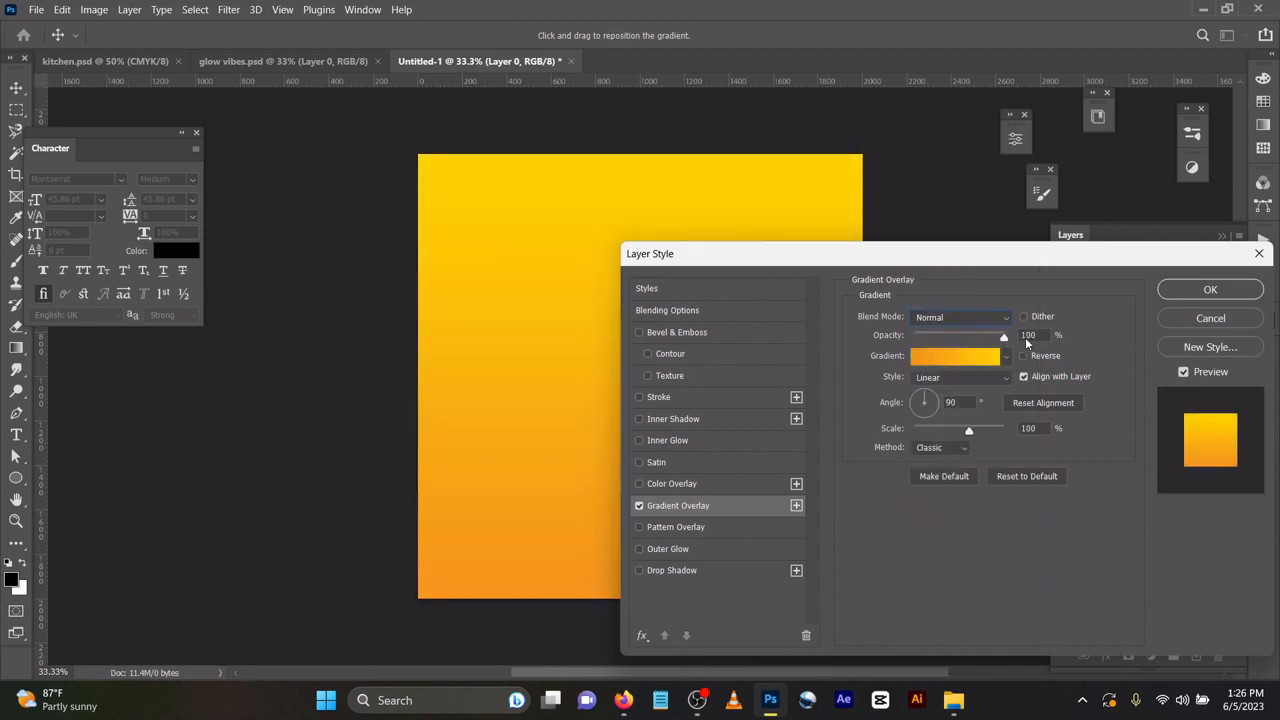
left_click(1219, 292)
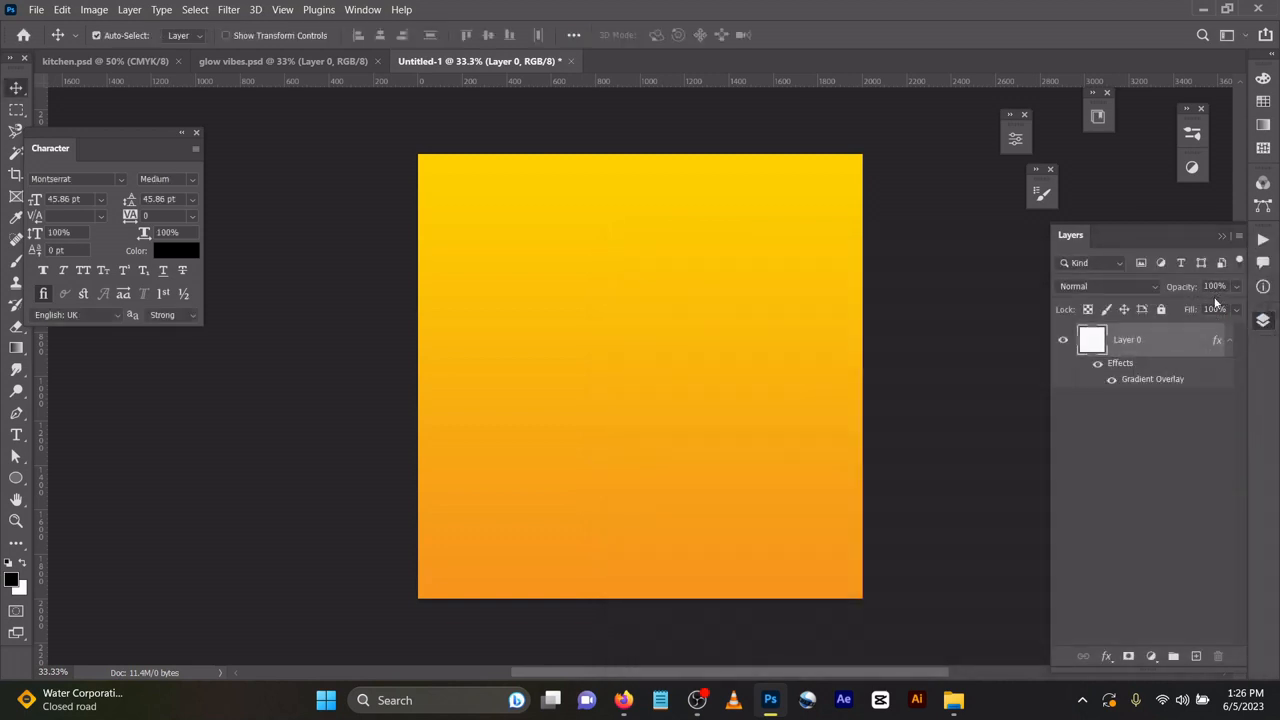
Step: Try the Radial style on the background's gradient overlay, and set it back to Linear
double_click(1150, 380)
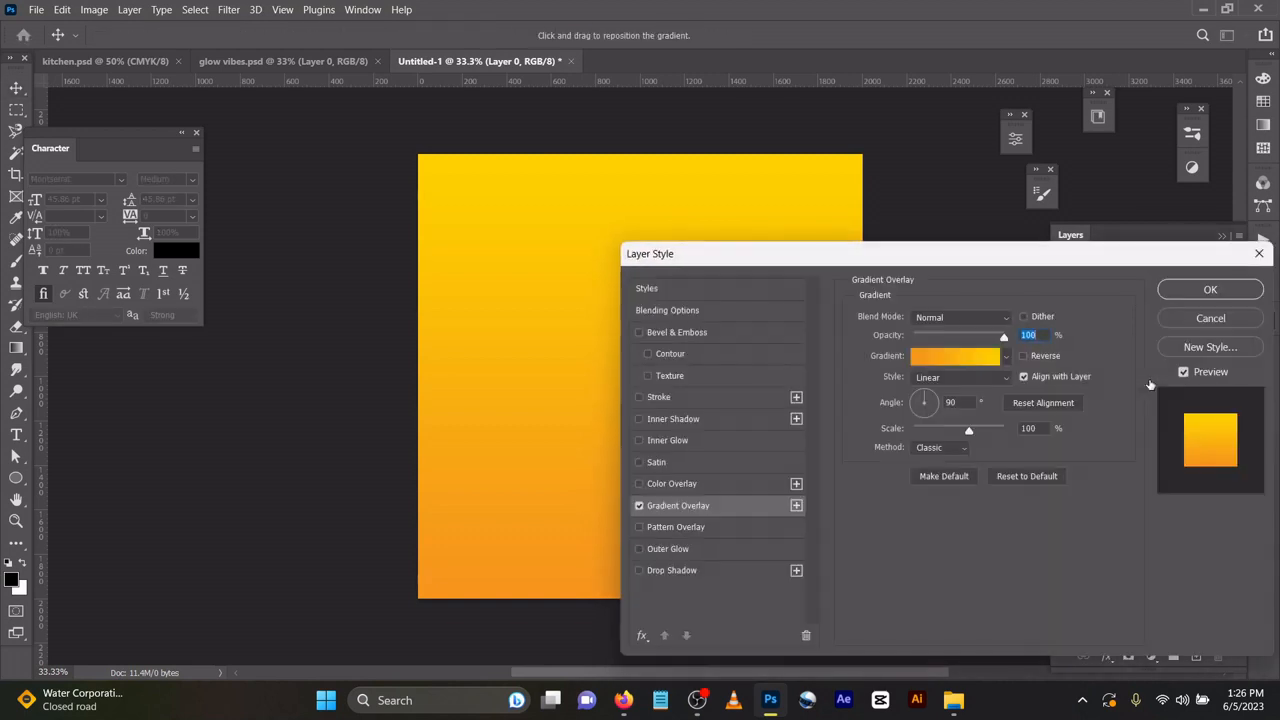
left_click(943, 379)
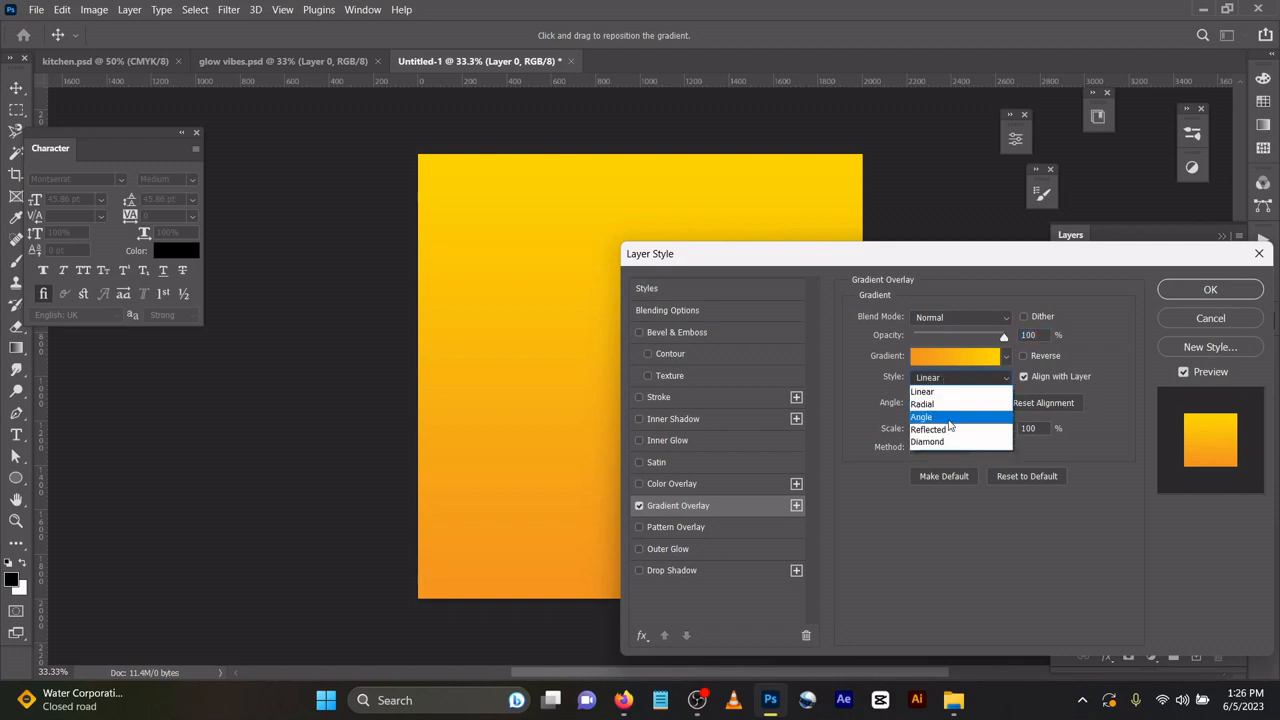
left_click(949, 404)
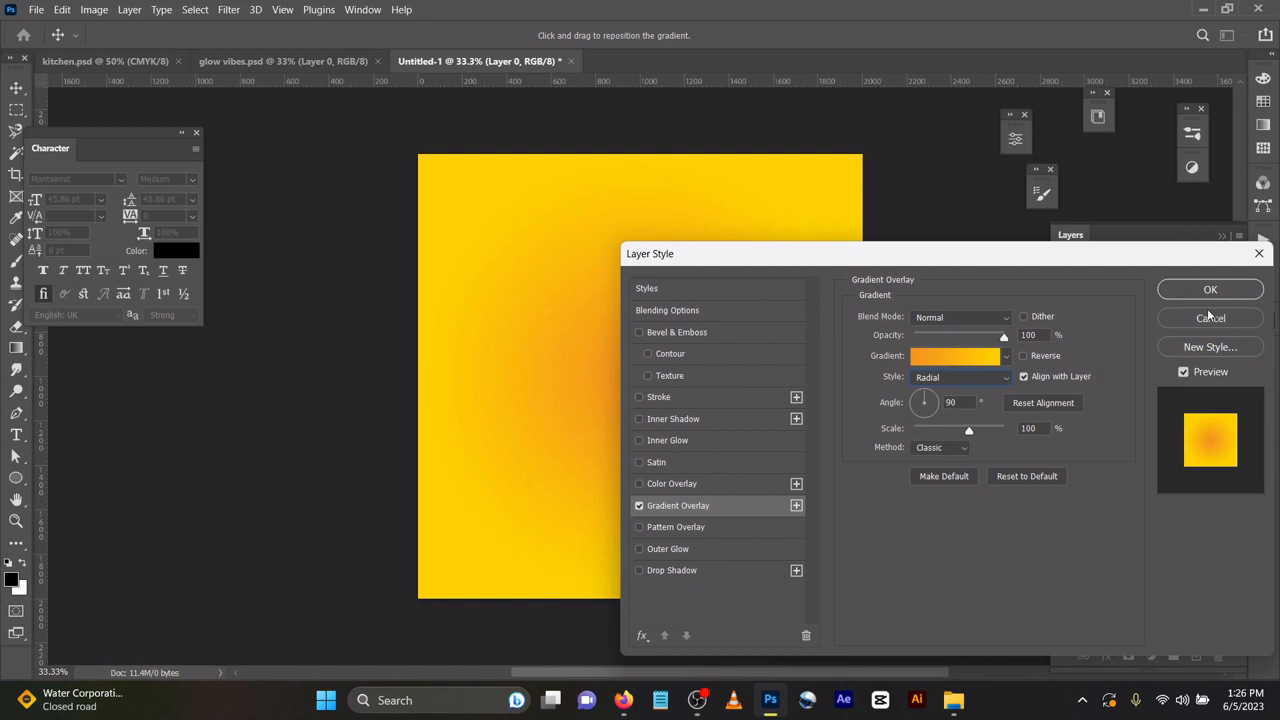
left_click(935, 380)
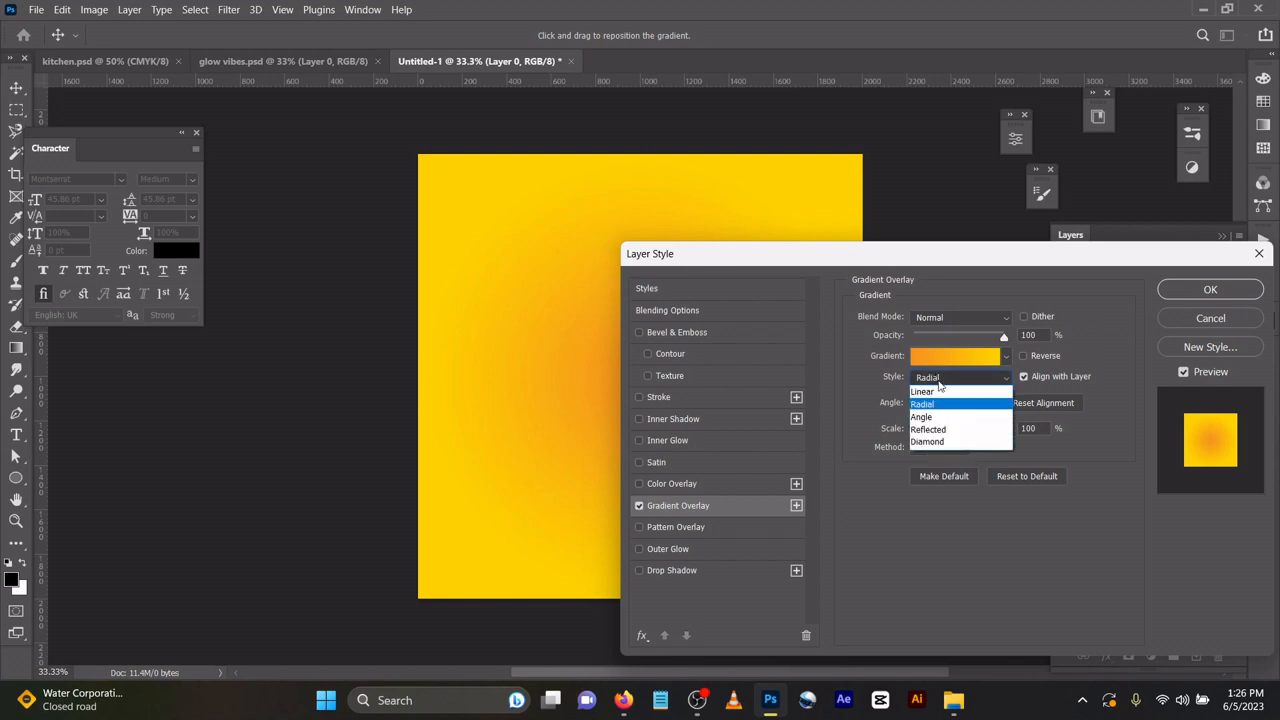
left_click(938, 391)
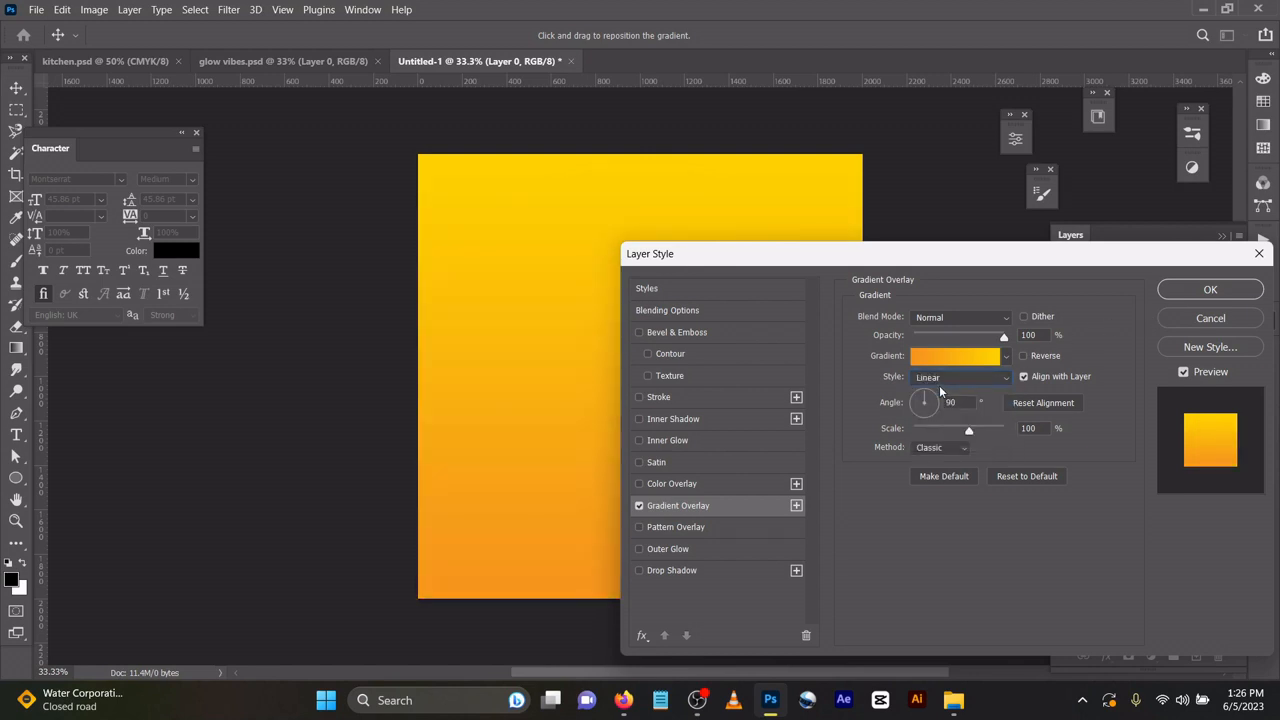
left_click(1212, 290)
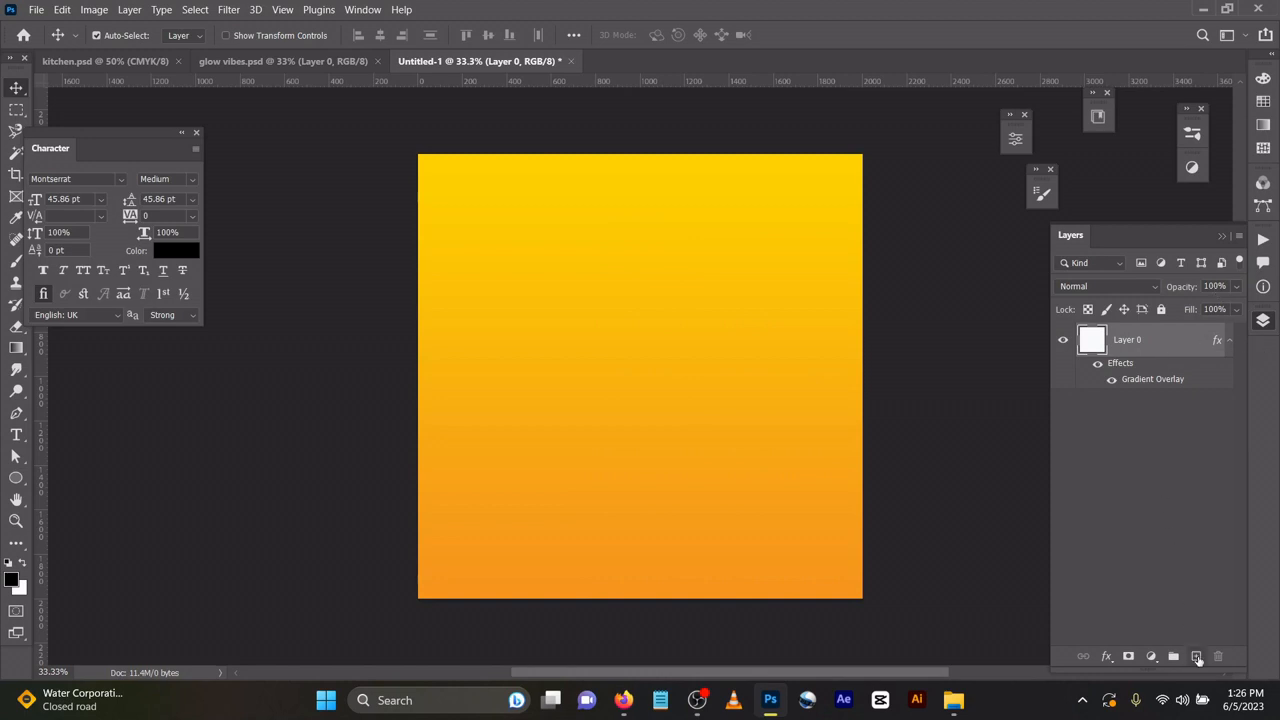
Step: Add a new layer above the gradient background and set the Brush foreground colour to bright yellow, eefd02
left_click(1193, 654)
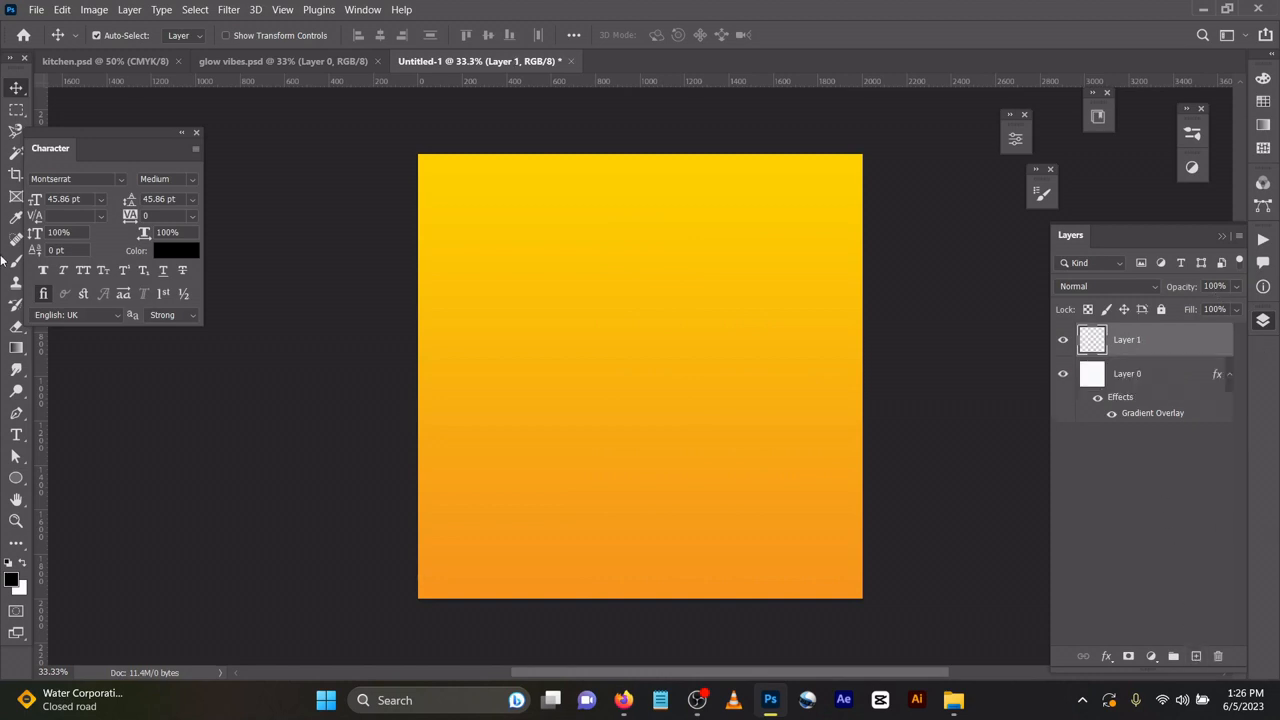
key("b")
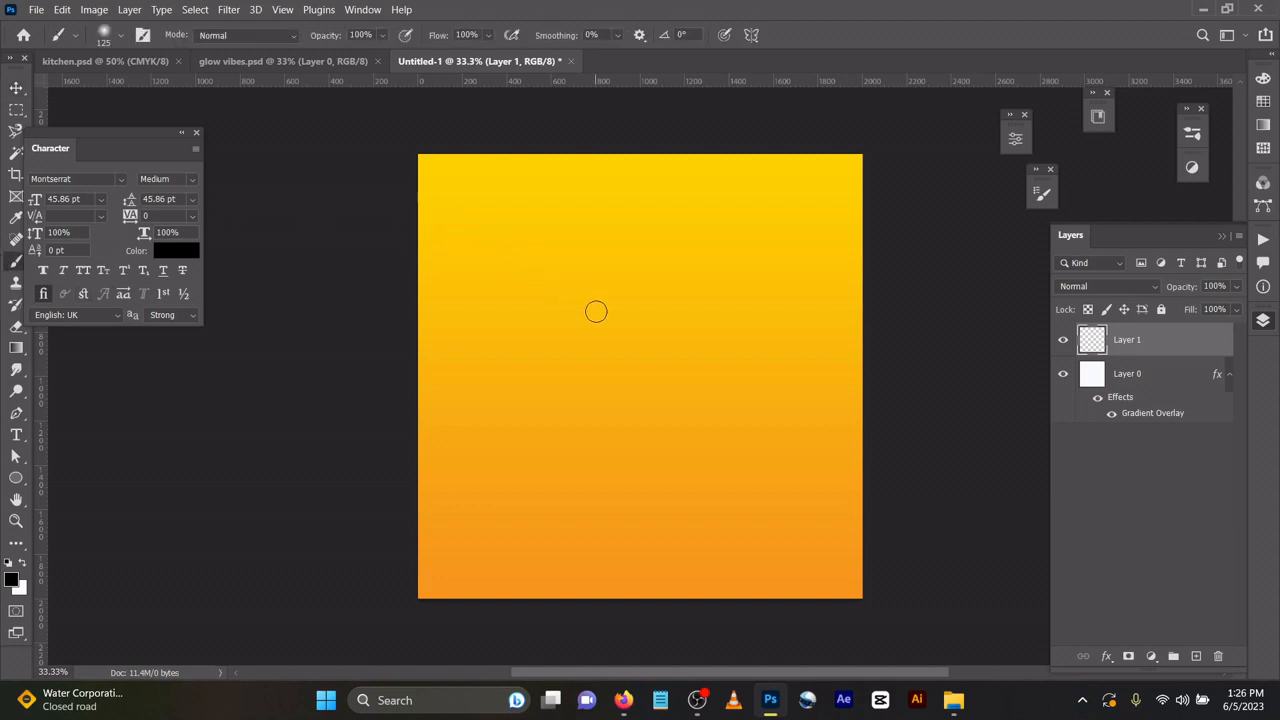
left_click(14, 580)
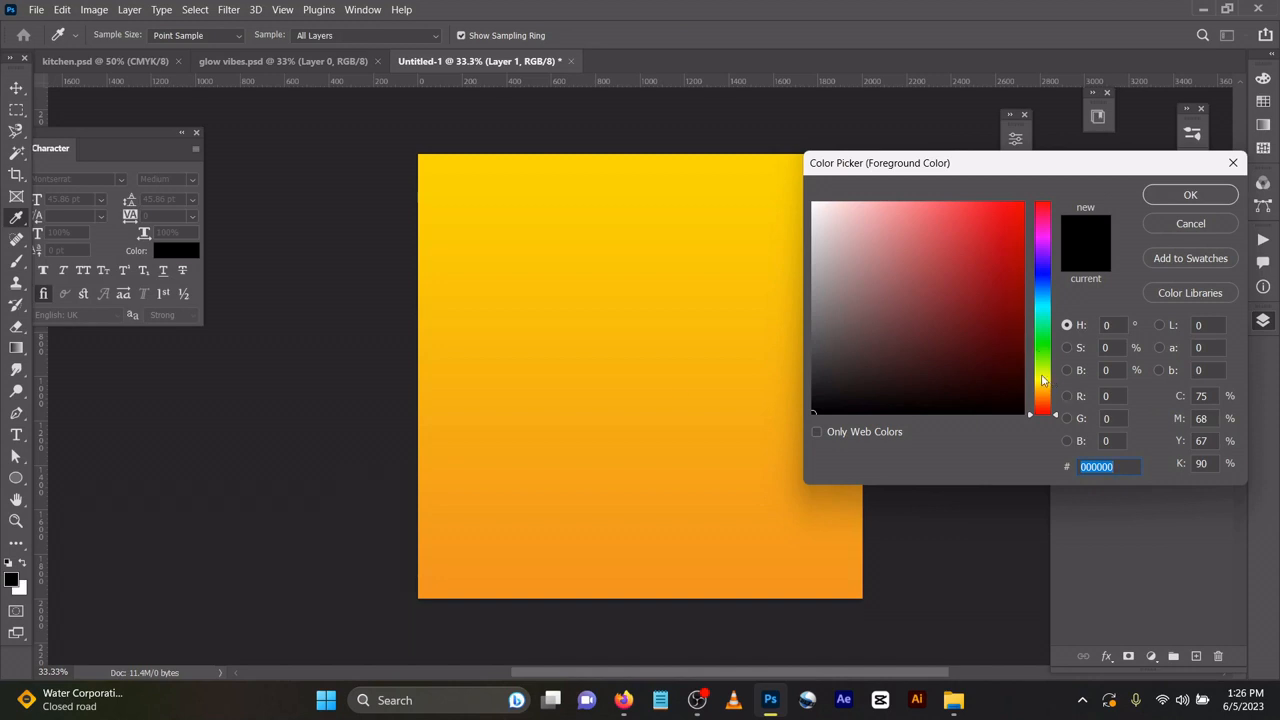
left_click_drag(1042, 380, 1046, 377)
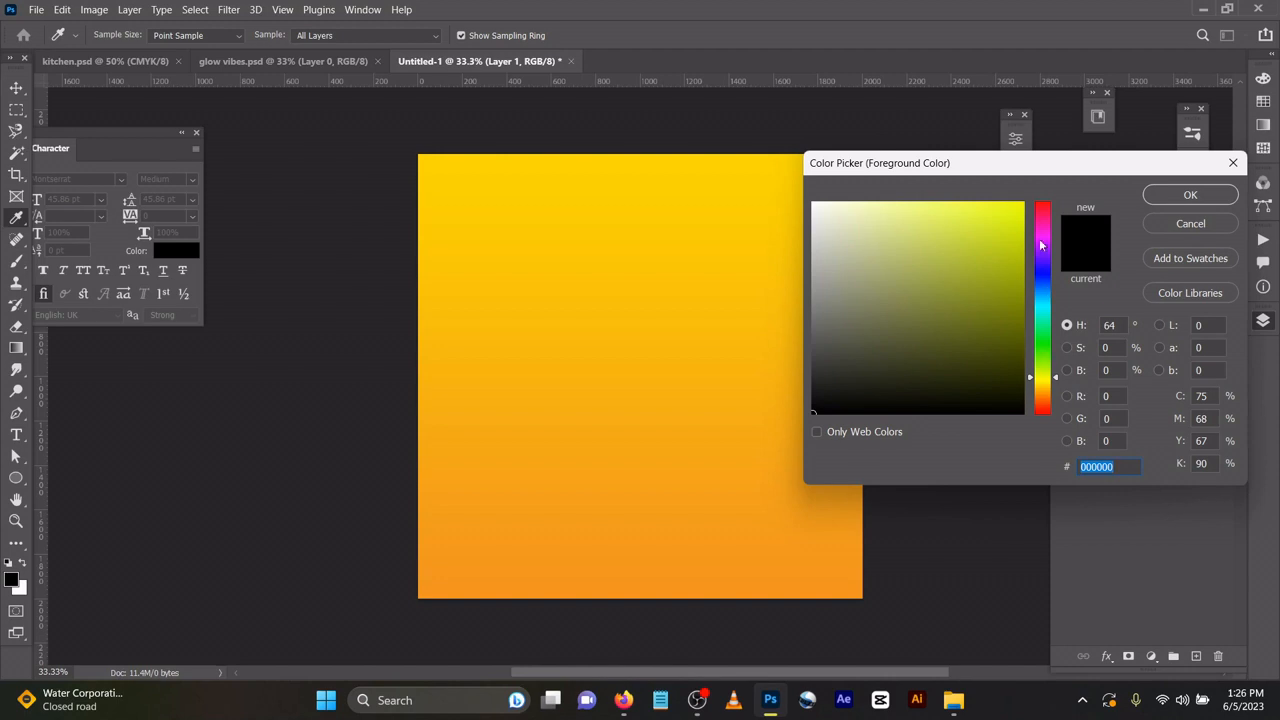
left_click(1021, 204)
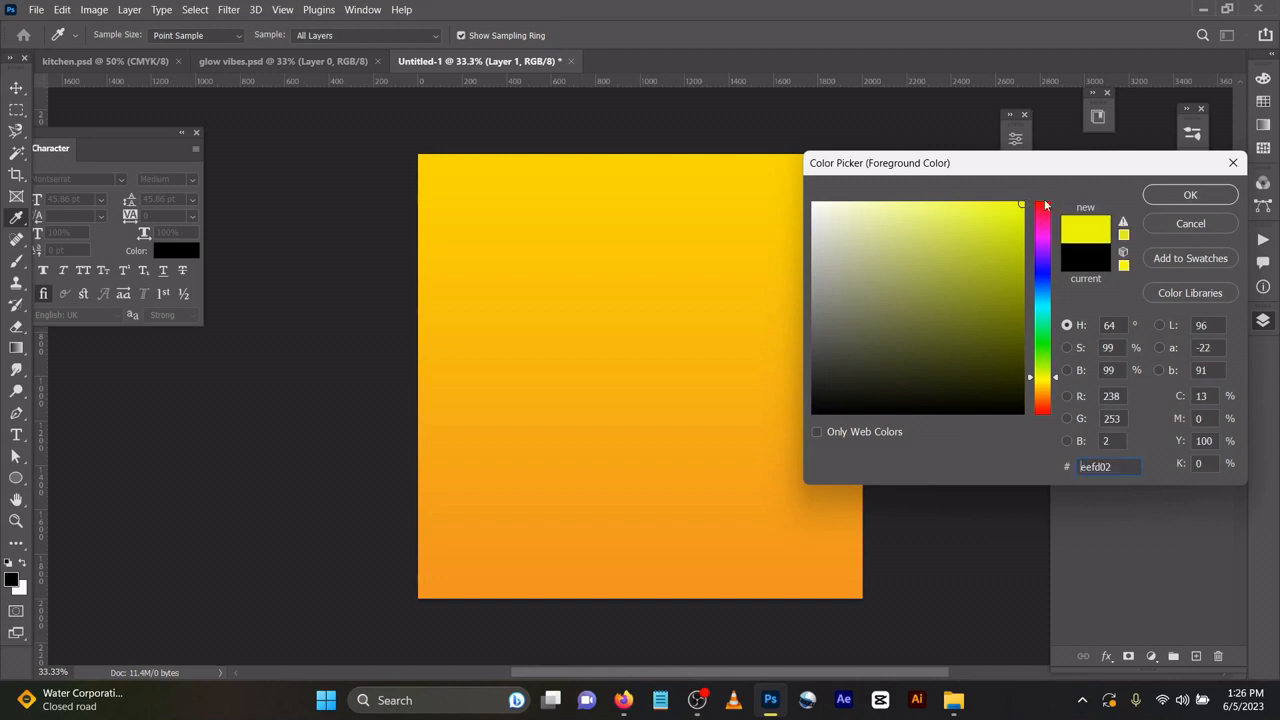
left_click(1190, 195)
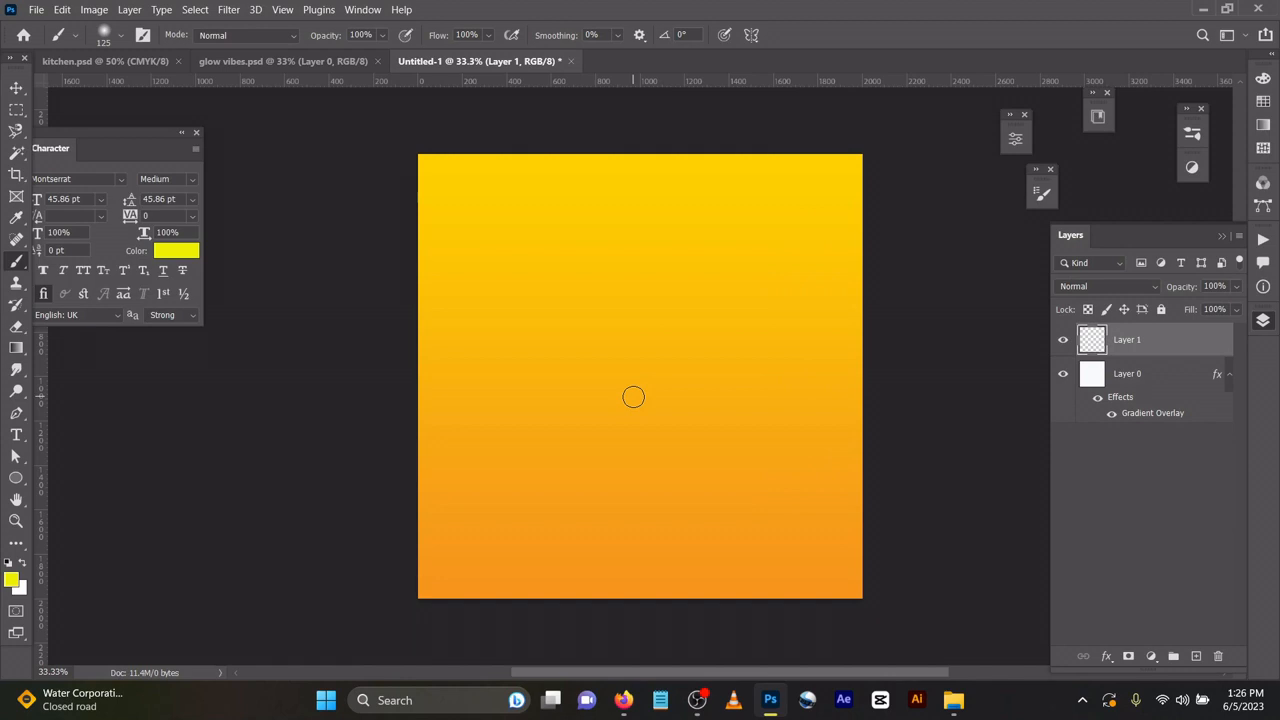
Step: Enlarge the soft brush to 900 px and paint a yellow glow in the middle of the canvas
key("bracketright")
key("bracketright")
key("bracketright")
key("bracketright")
key("bracketright")
key("bracketright")
key("bracketright")
key("bracketright")
key("bracketright")
key("bracketright")
left_click(634, 396)
left_click(636, 356)
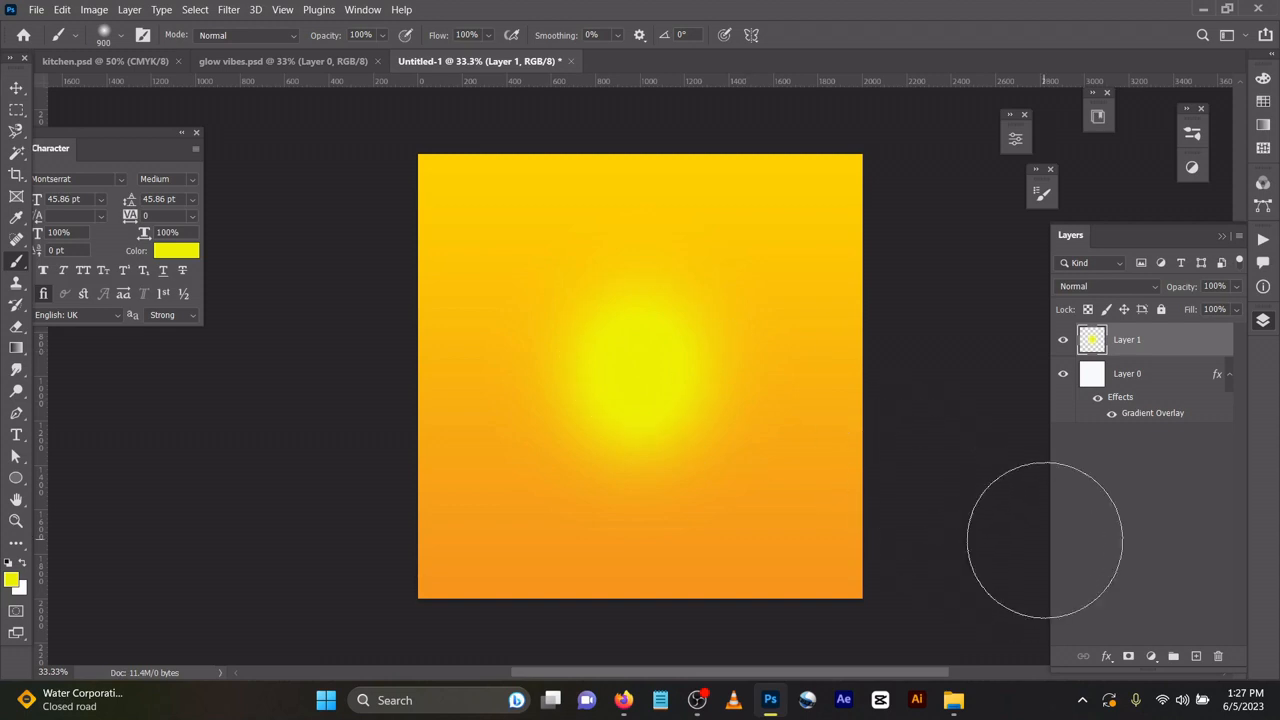
Step: Scale the yellow glow layer up to about 176% and centre it on the canvas
key("v")
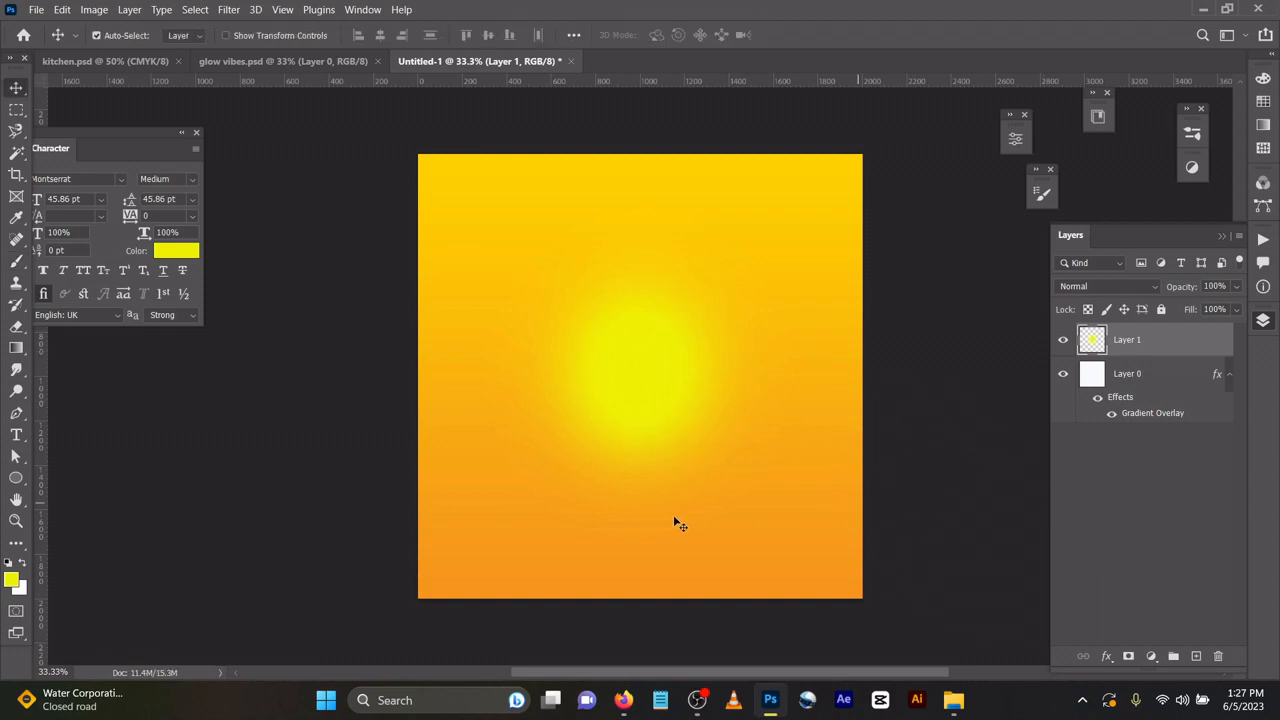
key("ctrl")
key("ctrl+t")
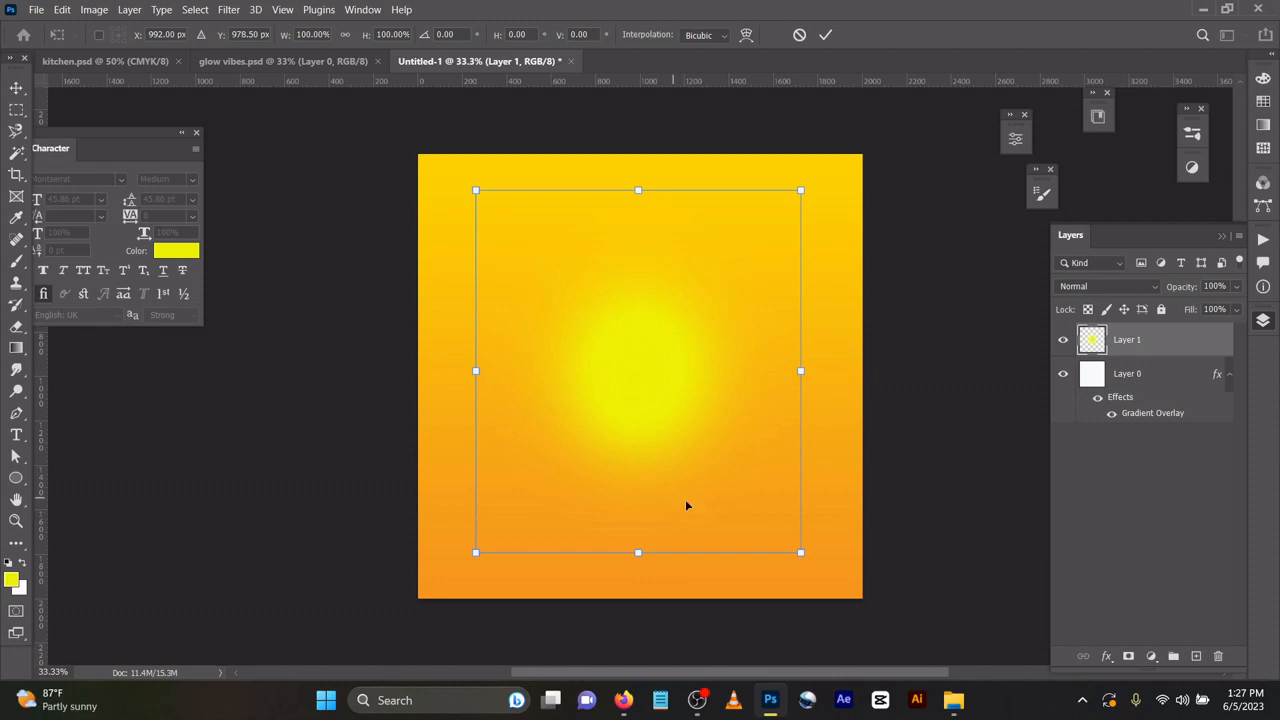
left_click_drag(803, 380, 953, 372)
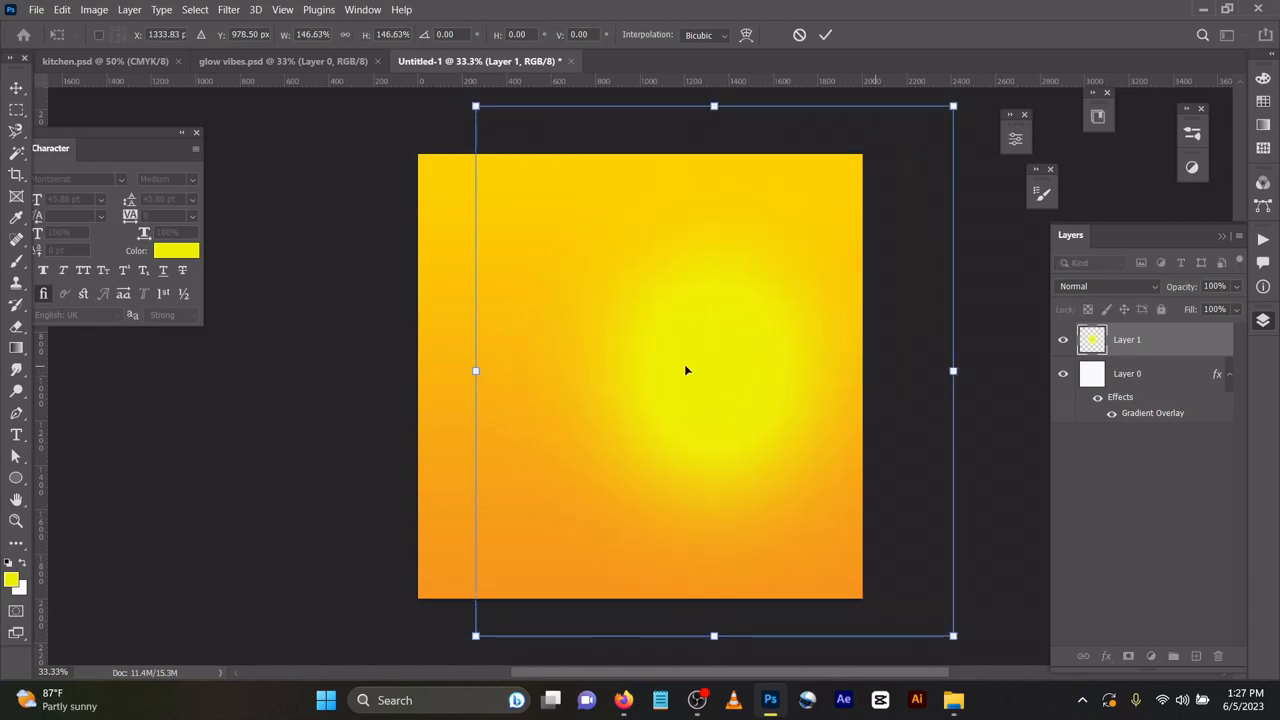
left_click_drag(466, 369, 378, 370)
left_click_drag(649, 372, 643, 364)
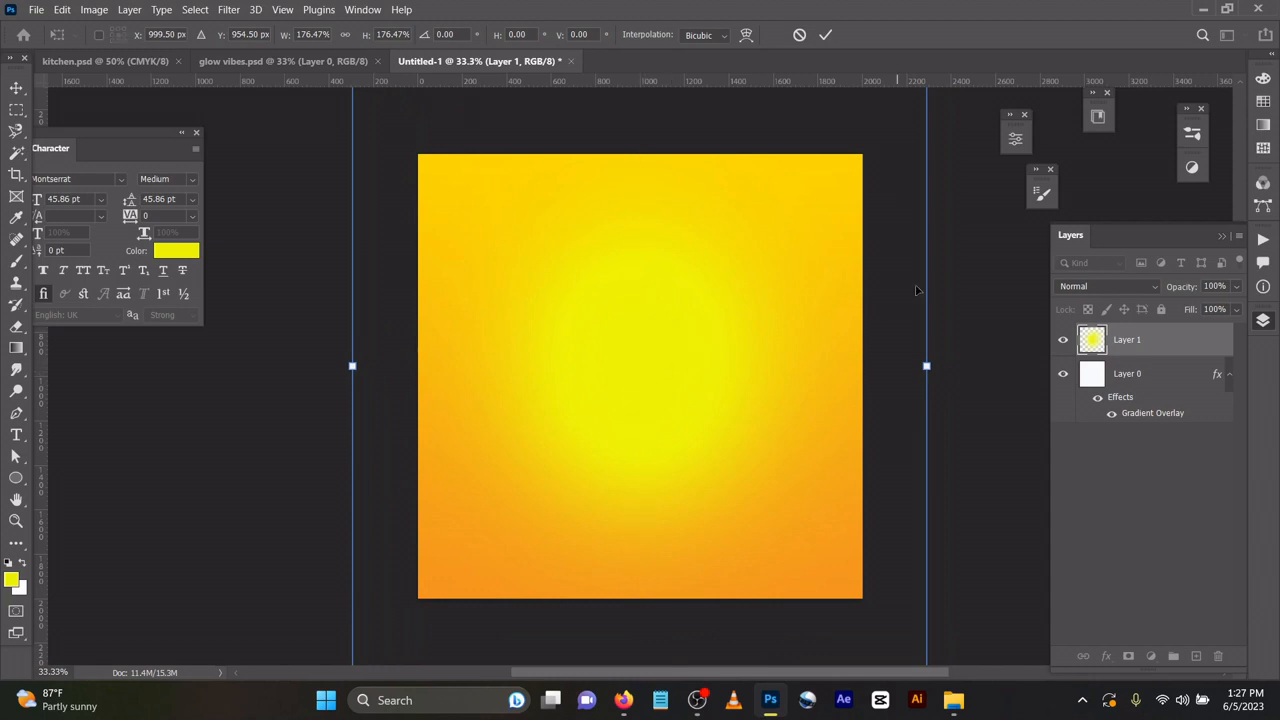
left_click(825, 35)
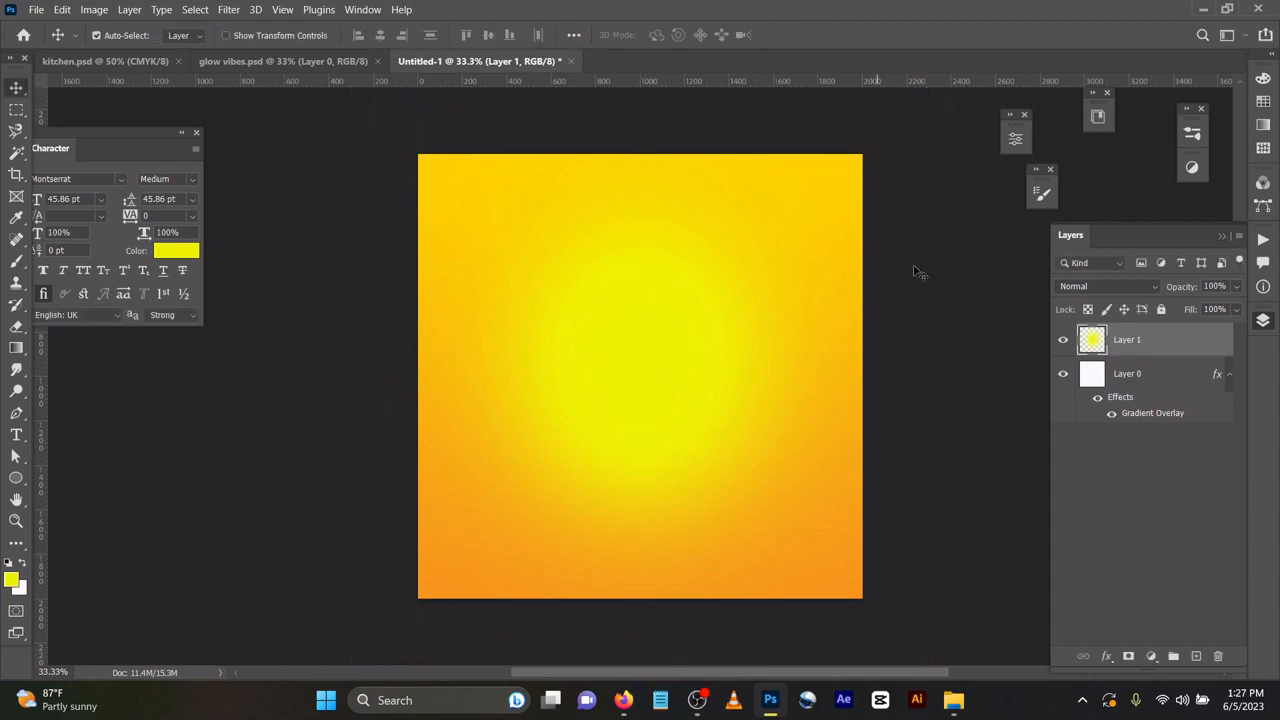
Step: In glow vibes.psd, hide and show the yellow glow Layer 1 to compare its effect on the background
left_click(338, 62)
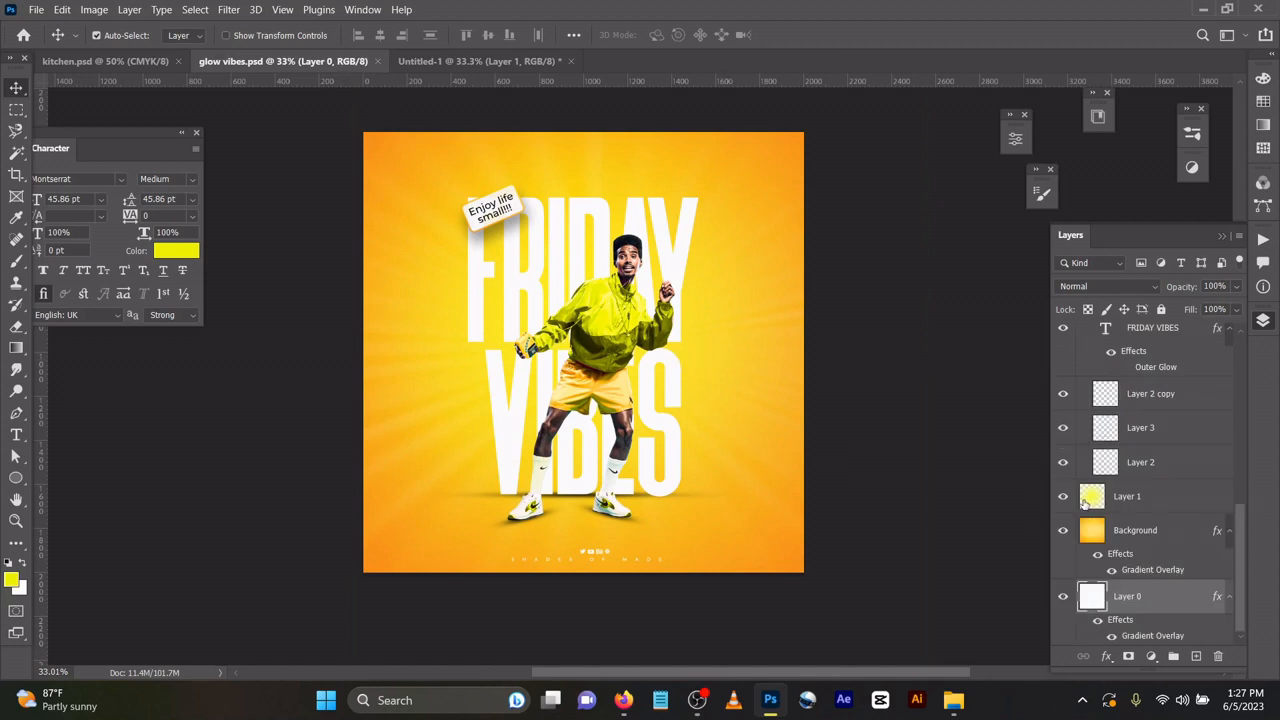
left_click(1064, 496)
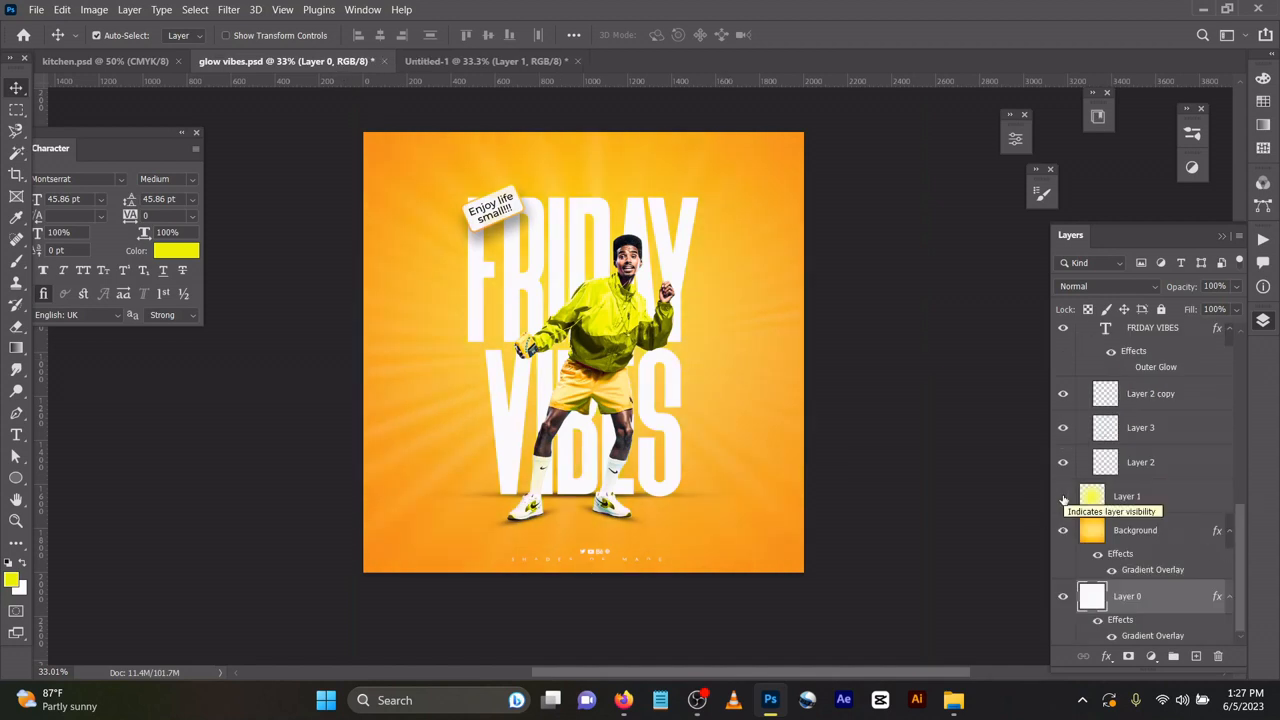
left_click(1064, 496)
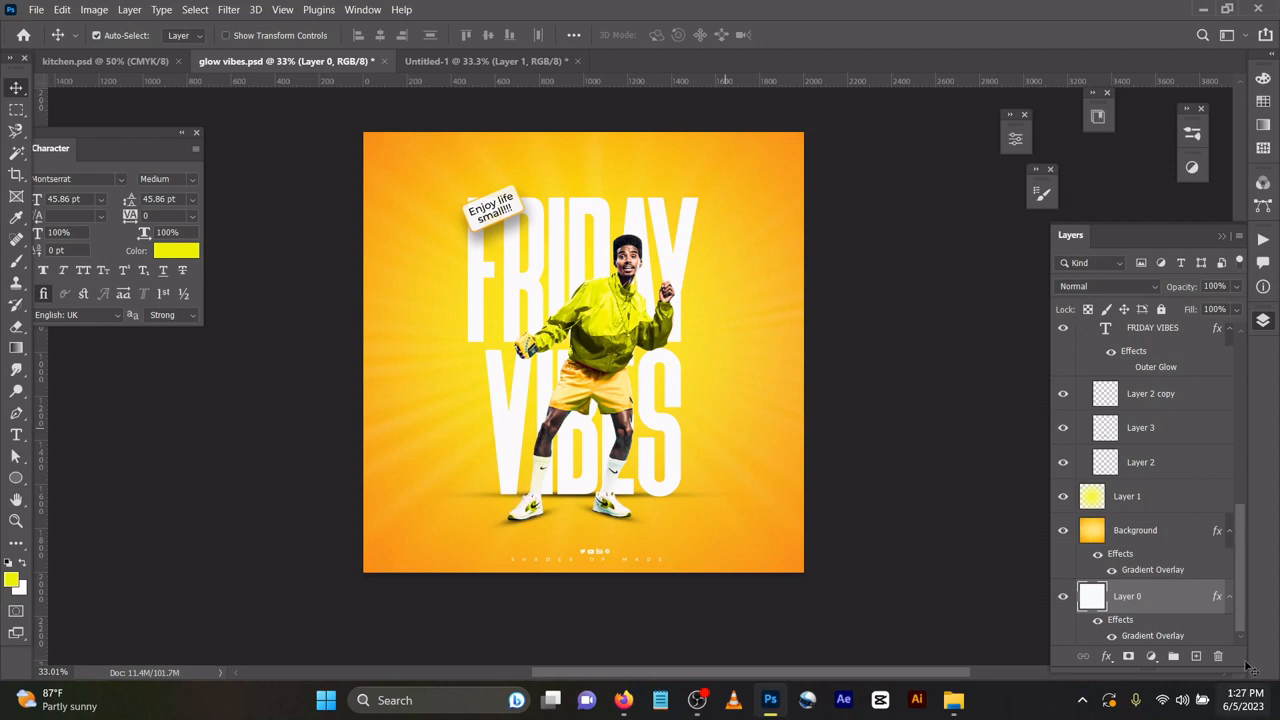
Step: Set the sunburst Background layer to Normal at 100% opacity and copy it into the Untitled-1 document above the glow
left_click(1154, 542)
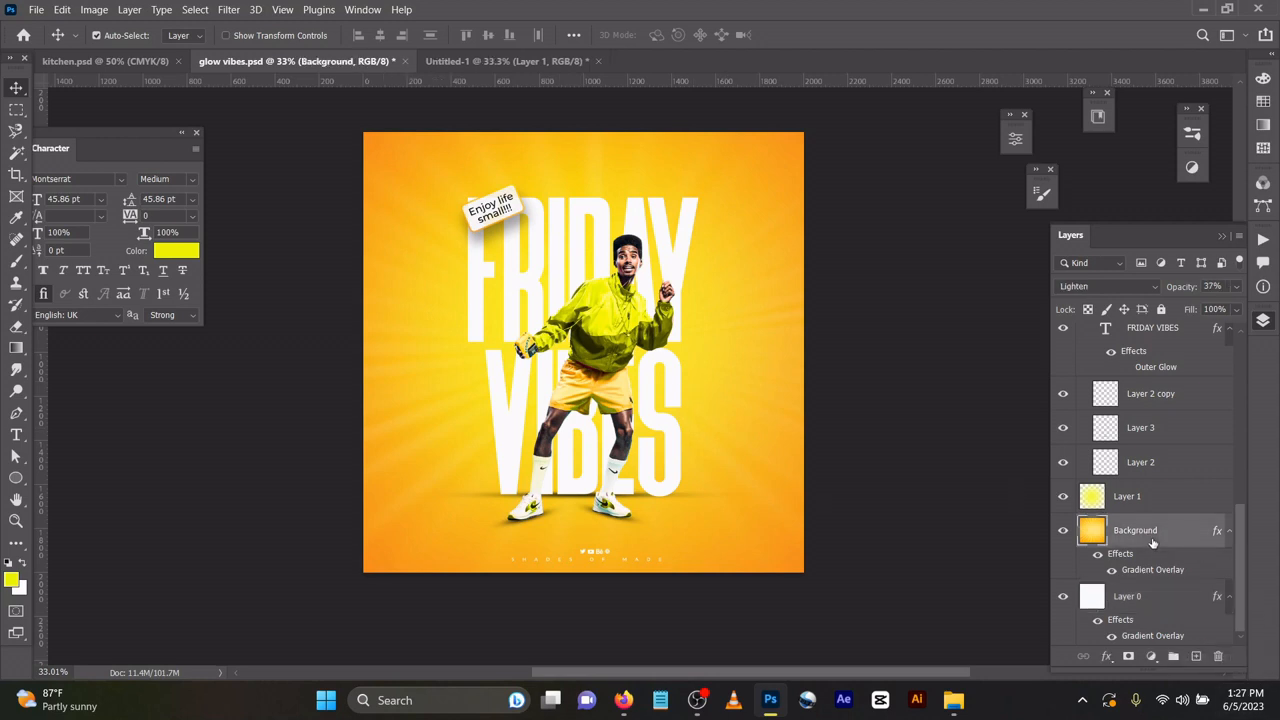
left_click(1080, 286)
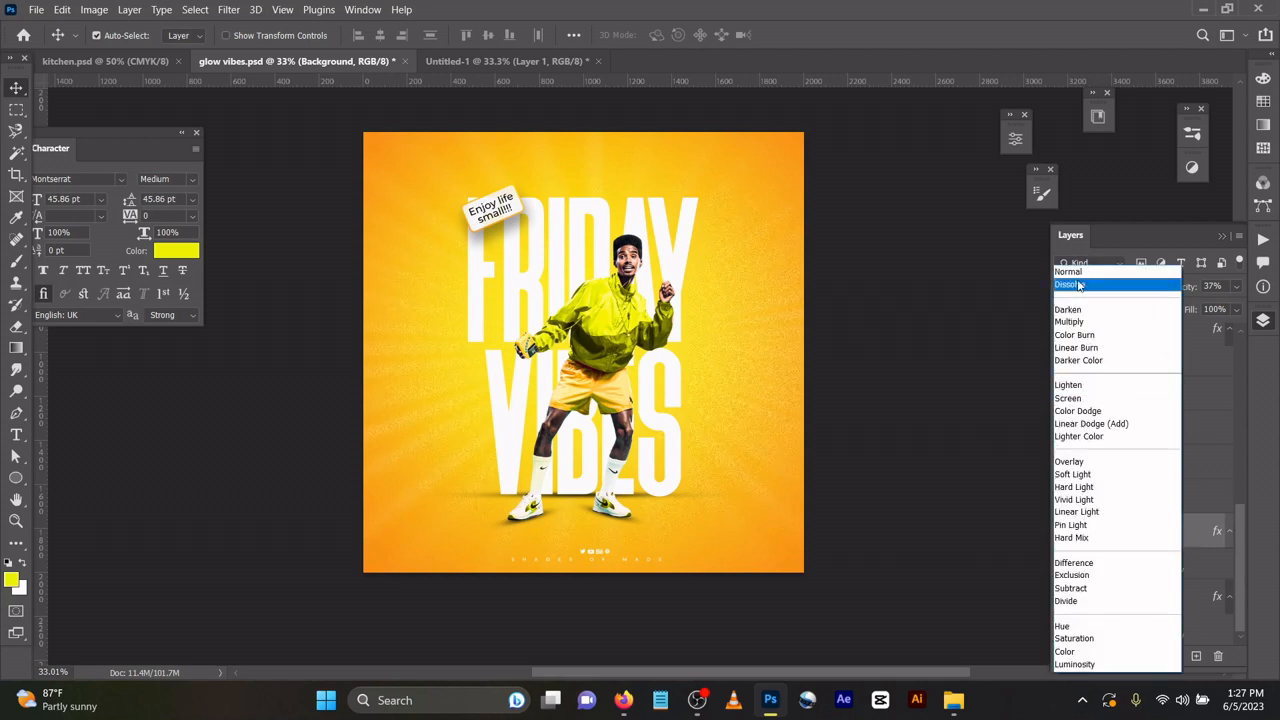
left_click(1078, 277)
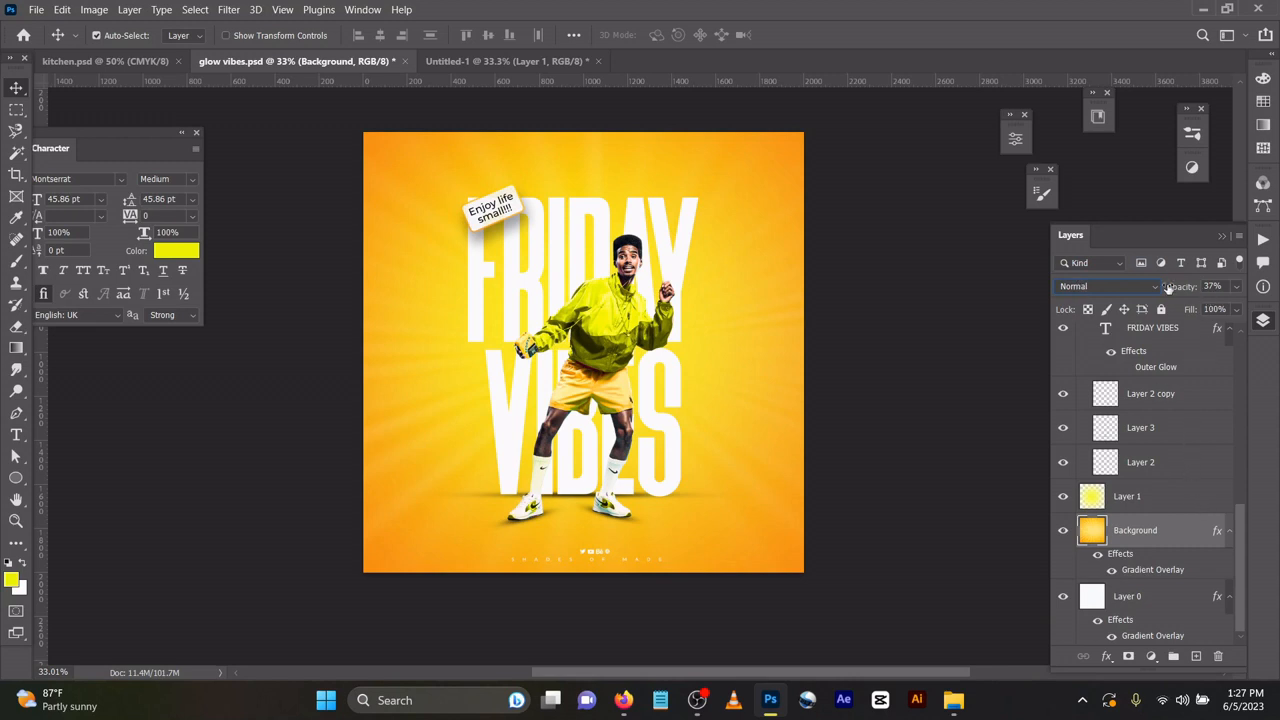
left_click_drag(1179, 289, 1243, 289)
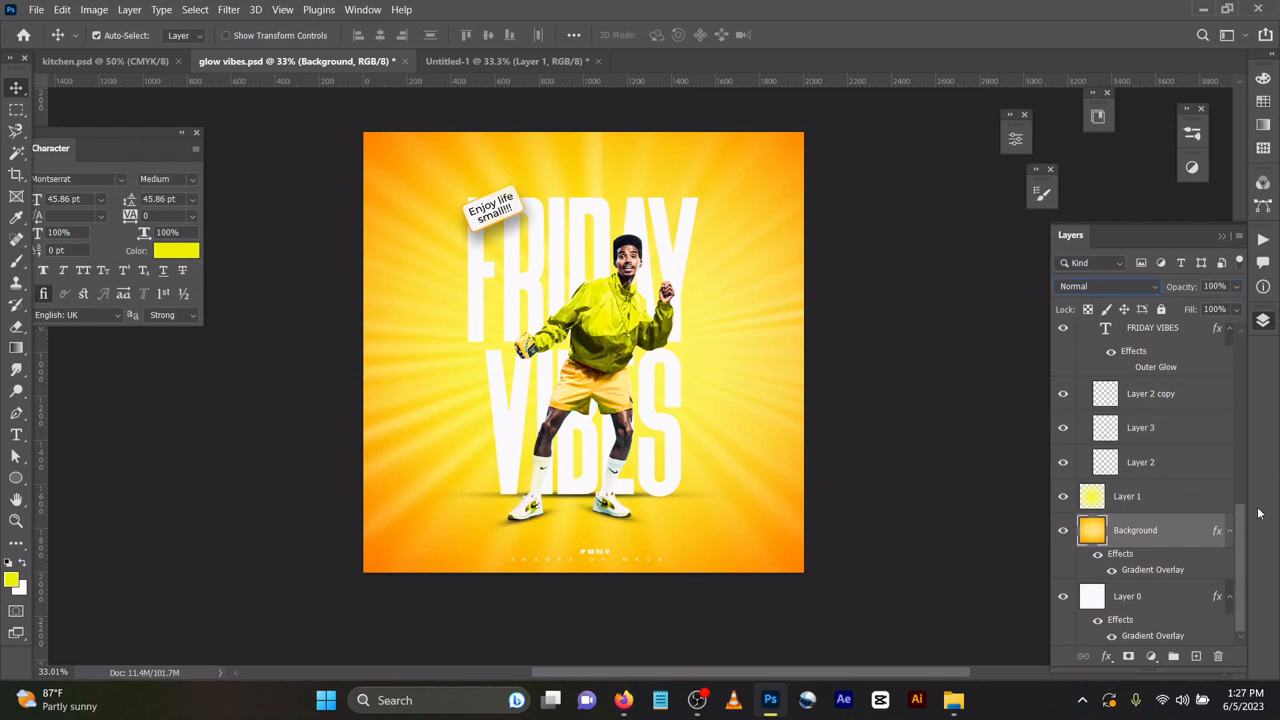
key("ctrl+s")
left_click_drag(529, 113, 597, 366)
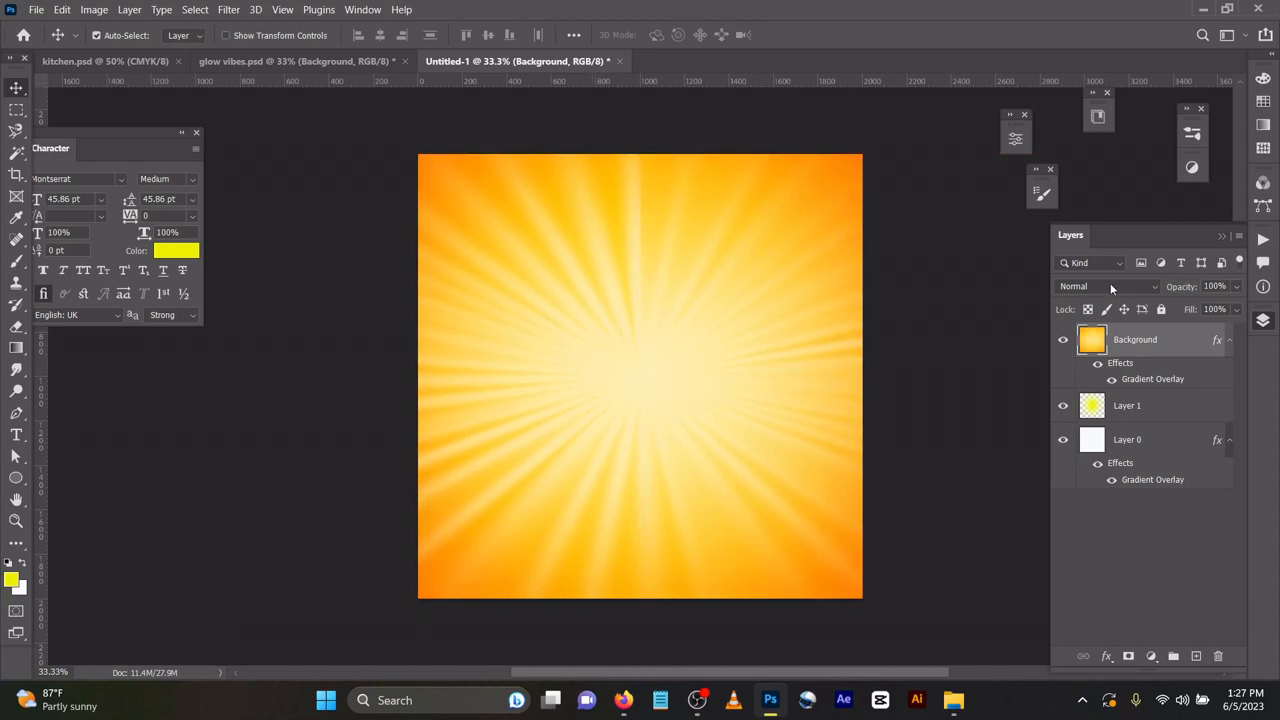
Step: Try the Lighten blend mode on the sunburst layer, then settle on Overlay with 48% opacity
left_click(1108, 286)
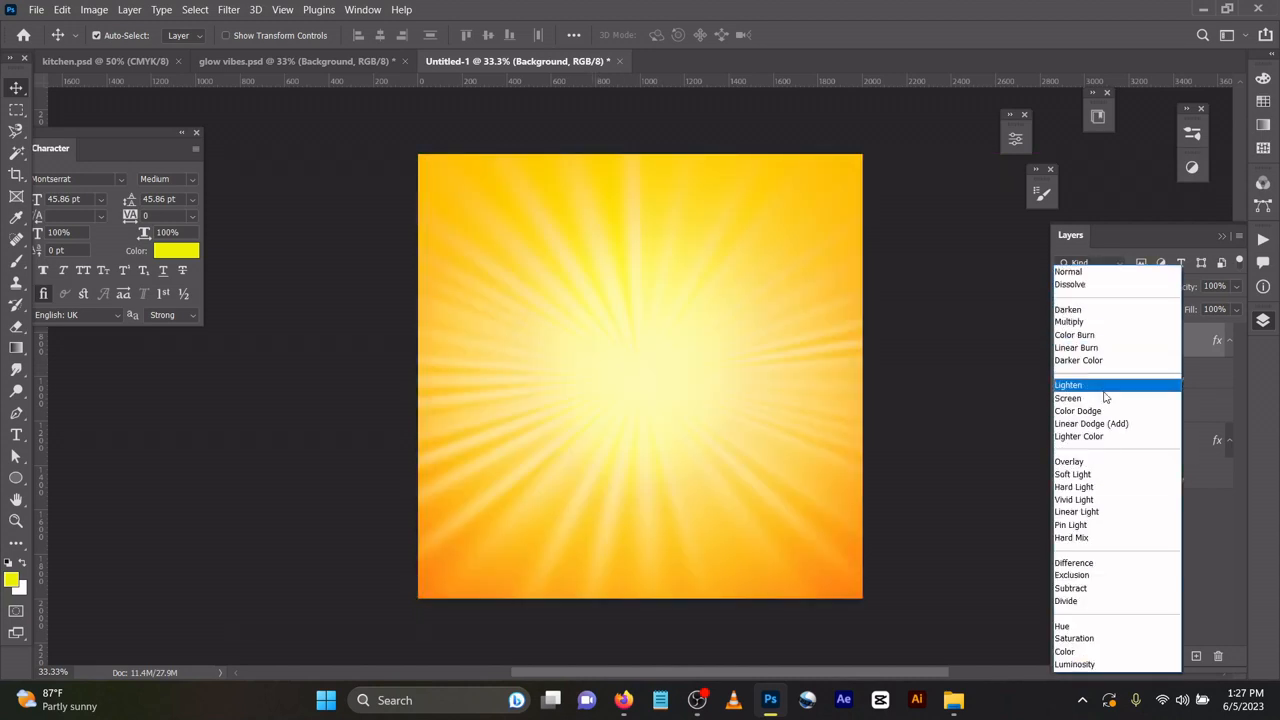
left_click(1106, 398)
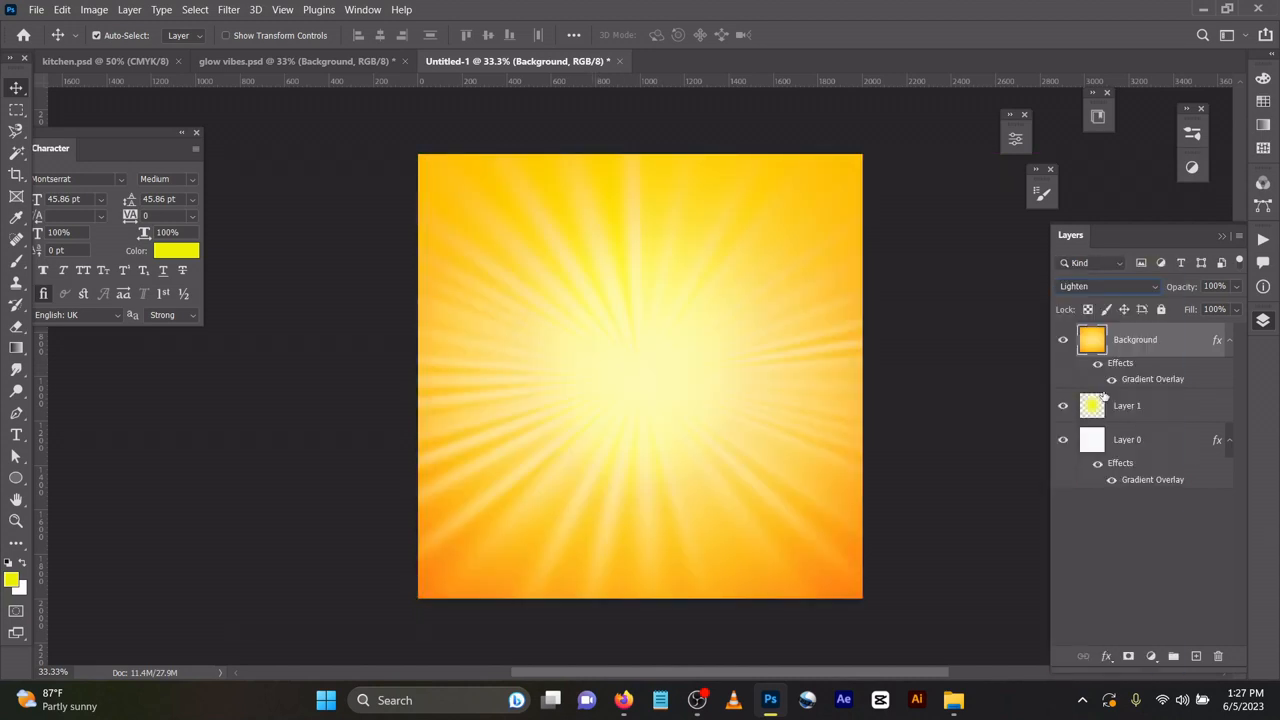
left_click(1118, 290)
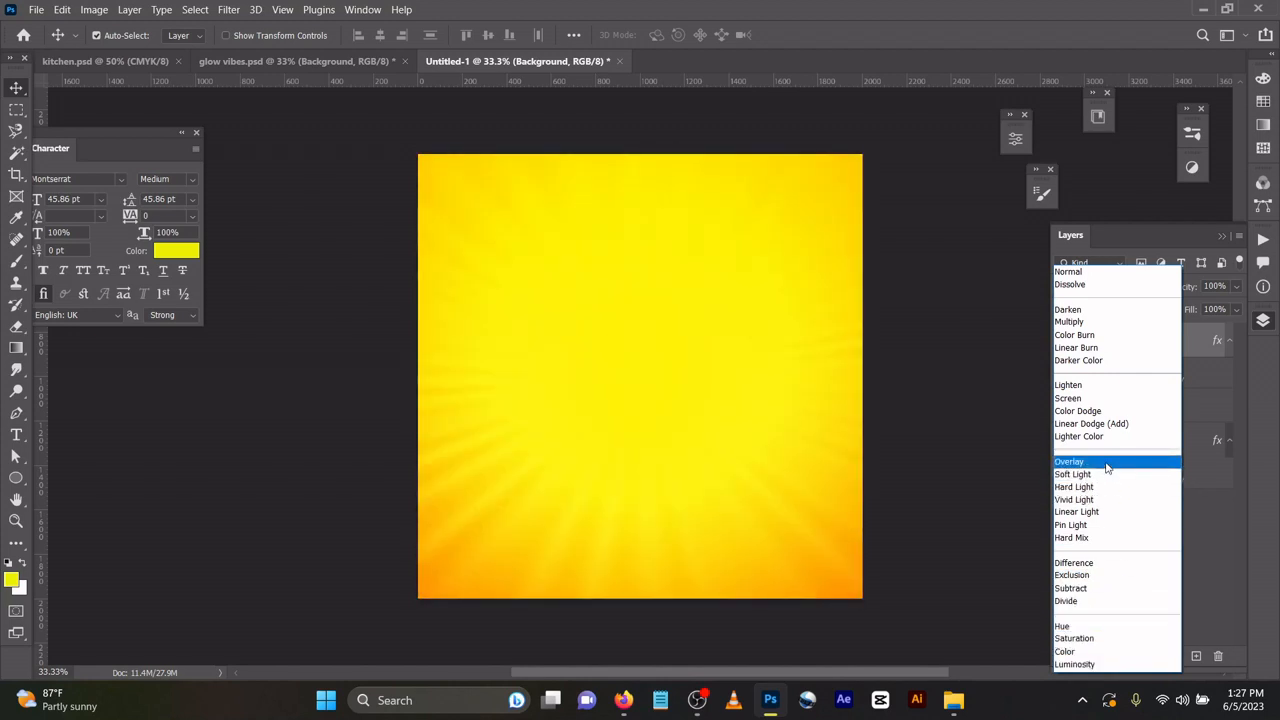
left_click(1106, 464)
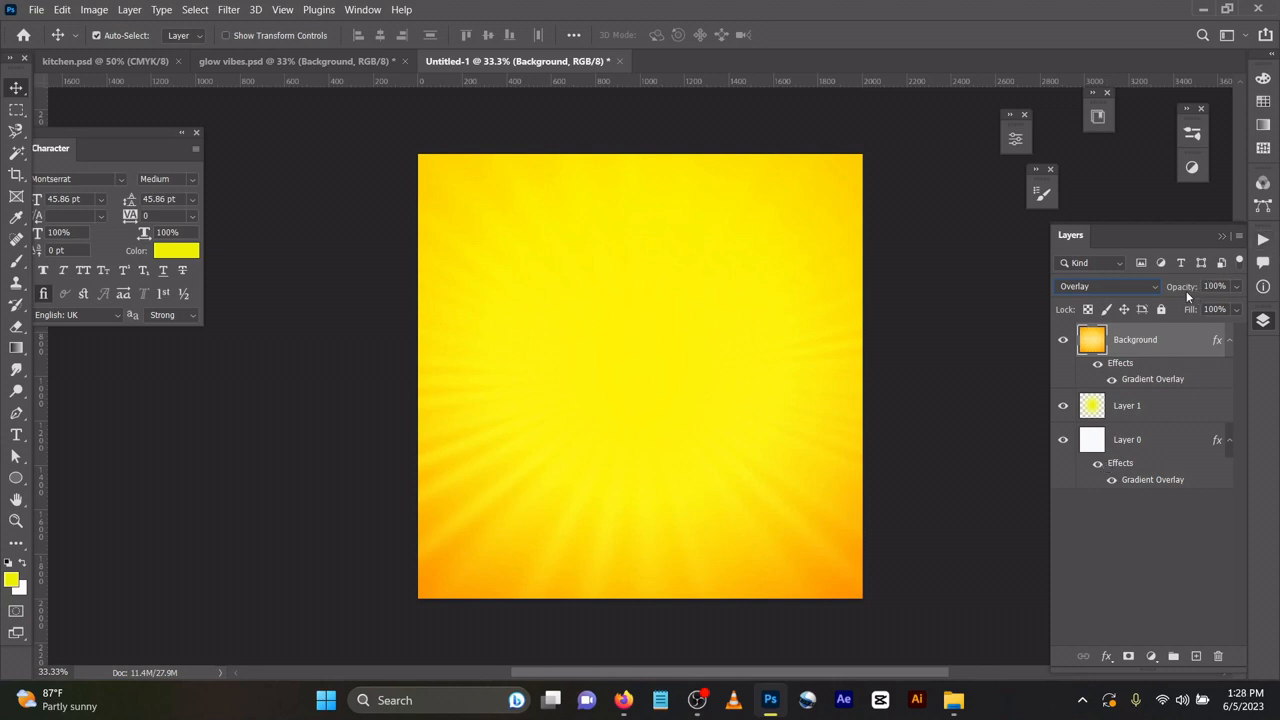
left_click_drag(1178, 291, 1135, 297)
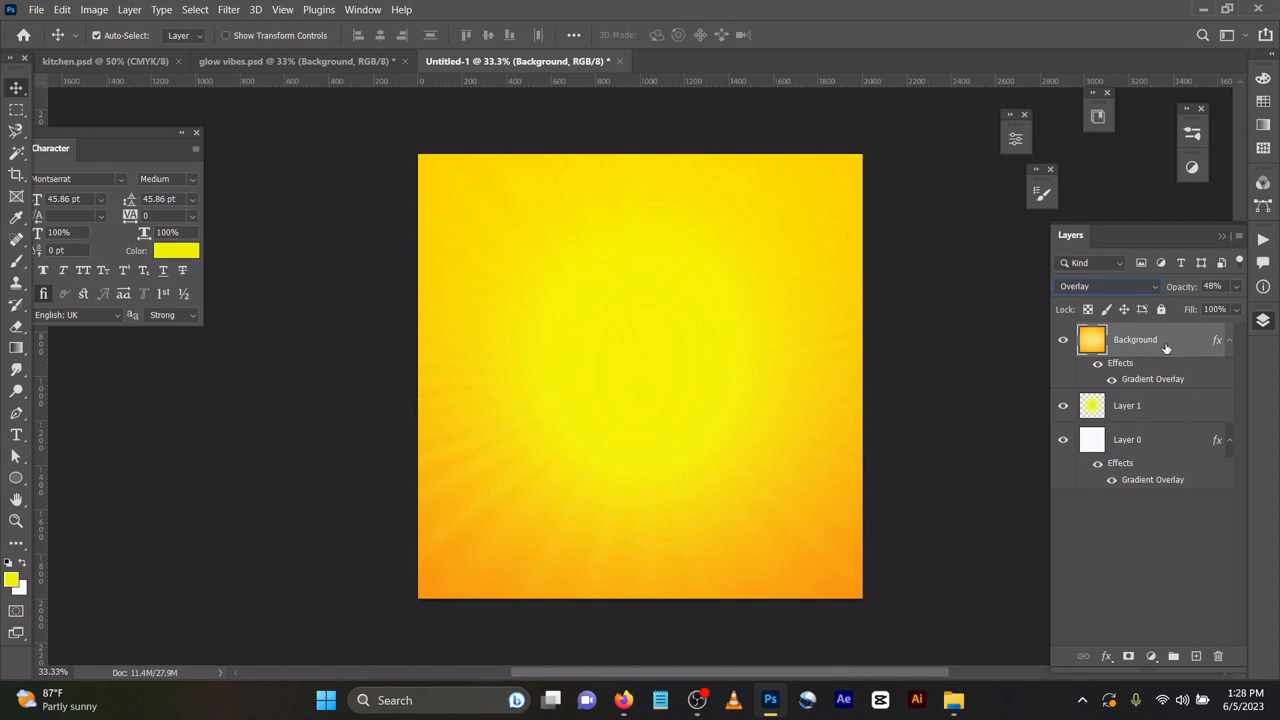
left_click(1027, 352)
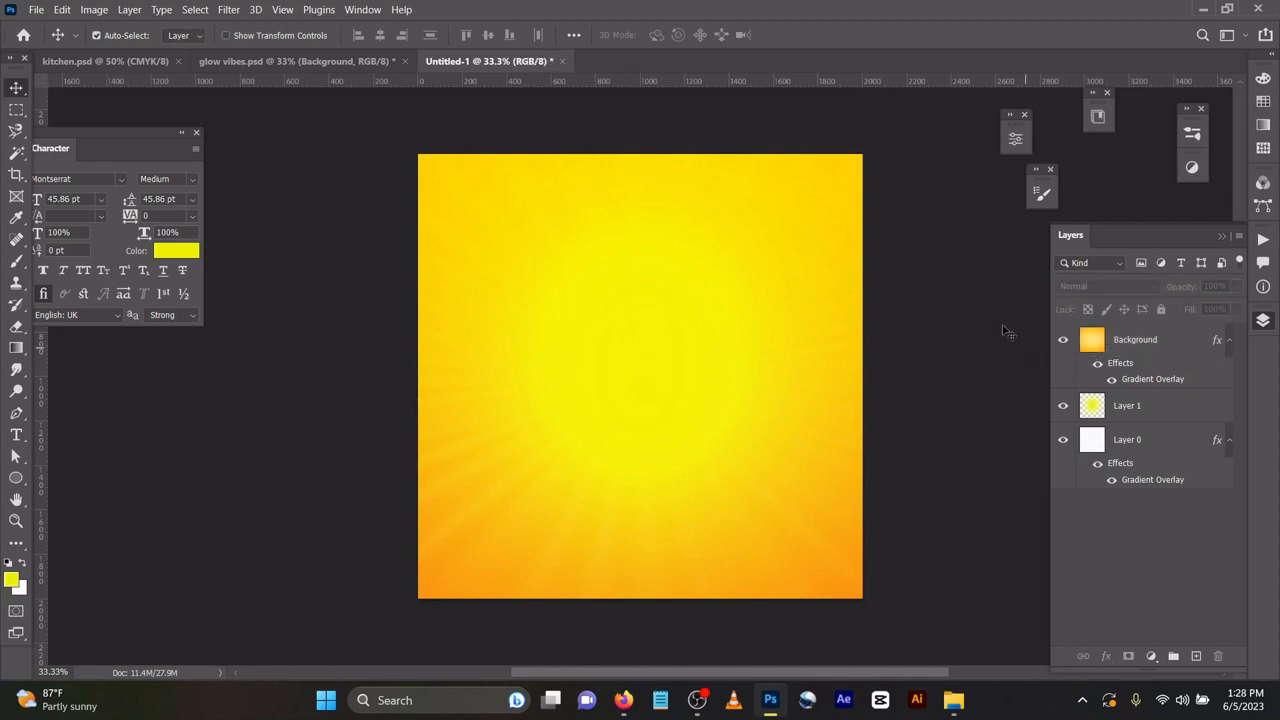
Step: In glow vibes.psd, select the dancing man's layer and look over the selection tools available for cutting him out
left_click(298, 61)
left_click(626, 320)
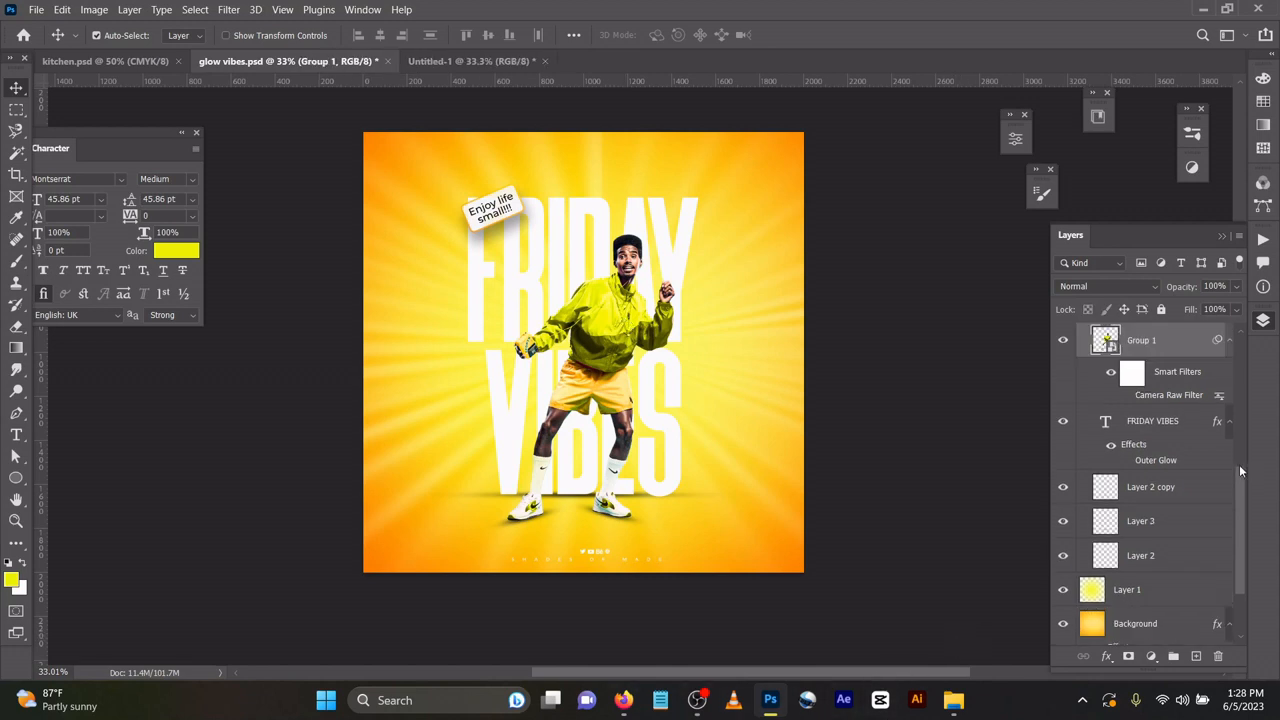
scroll(1162, 469, "up", 3)
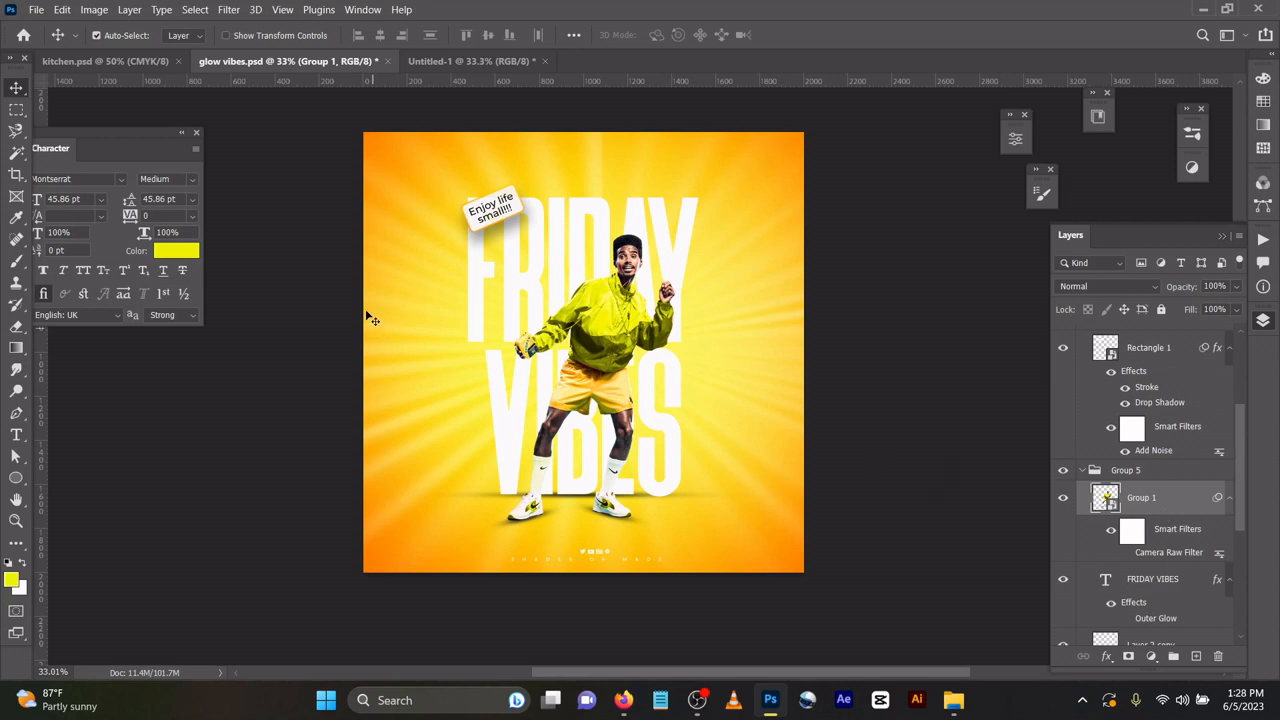
left_click(21, 154)
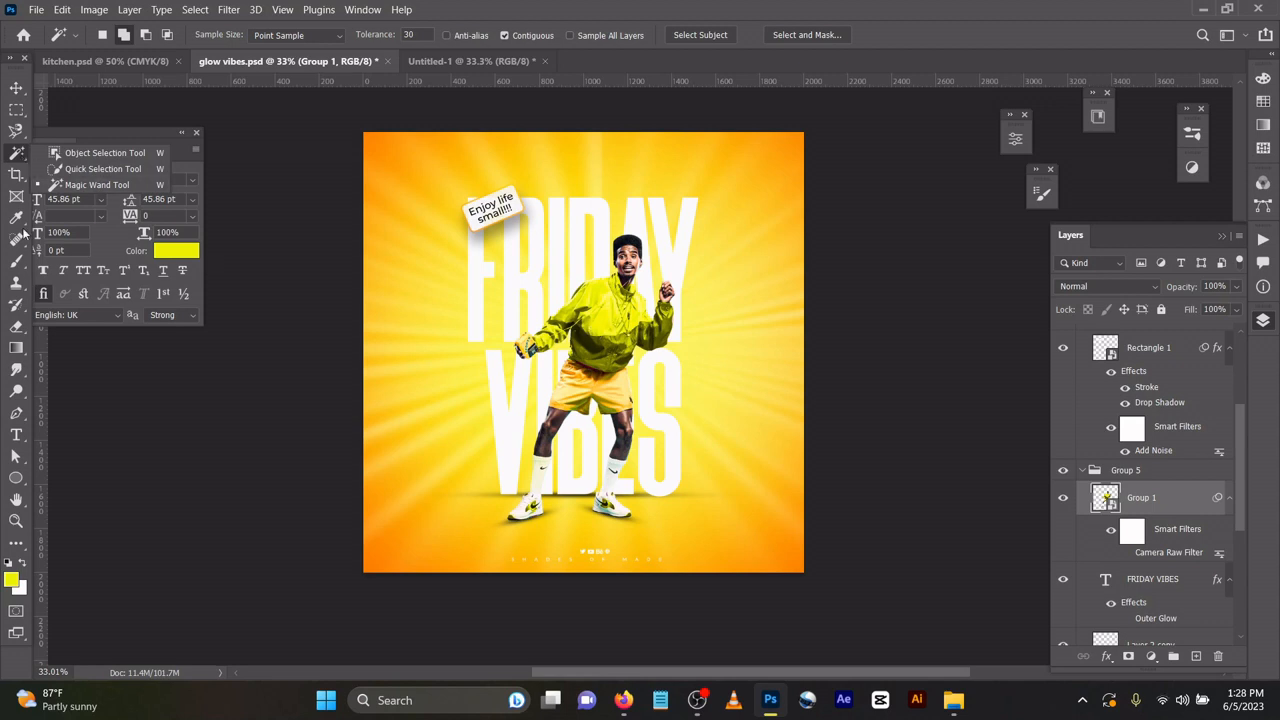
left_click(14, 89)
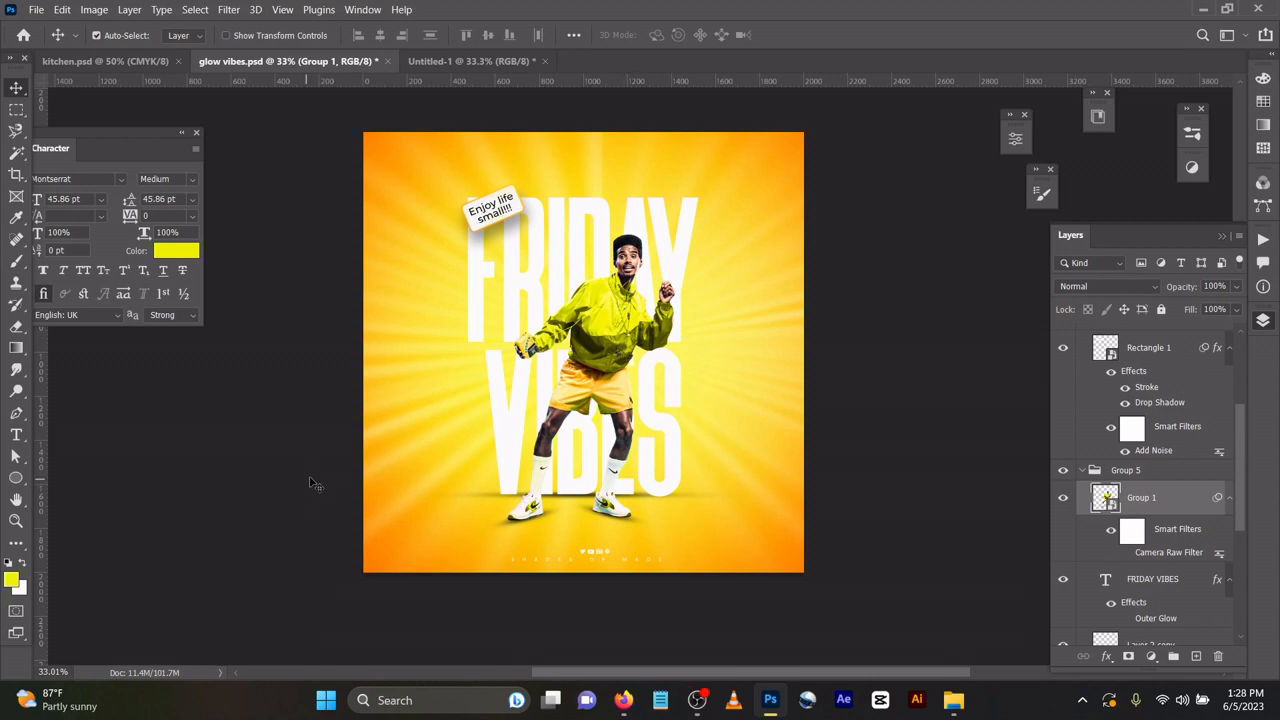
Step: Move the FRIDAY VIBES text up to expose the floor shadow on Layer 3, and put the text back
left_click_drag(529, 489, 540, 522)
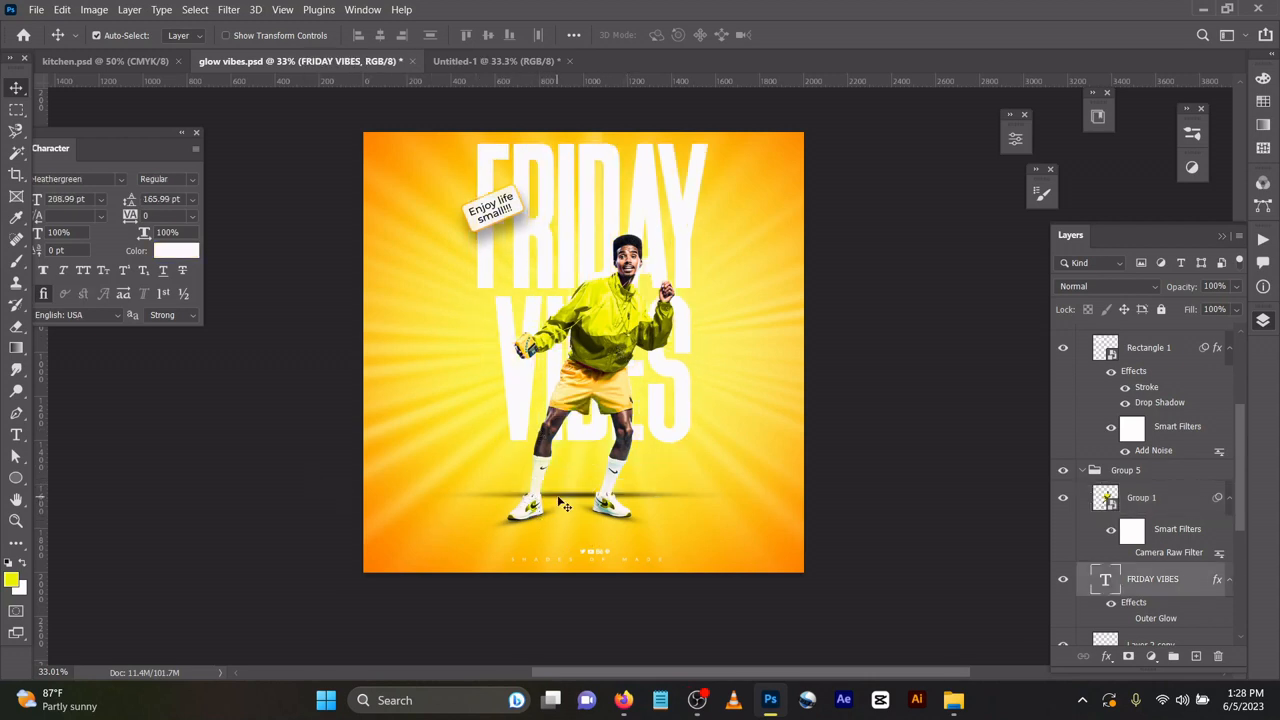
left_click(568, 491)
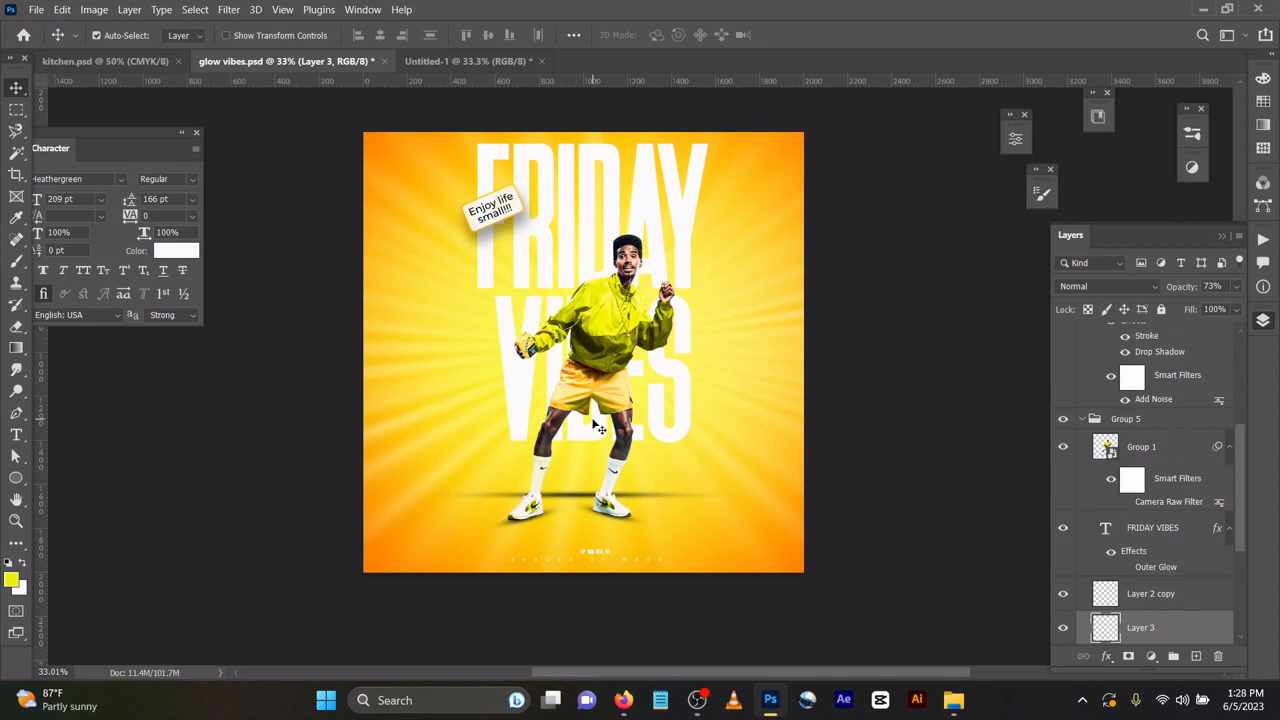
mouse_move(573, 484)
left_mouse_down()
mouse_move(581, 474)
mouse_move(582, 485)
left_mouse_up()
scroll(1203, 584, "down", 3)
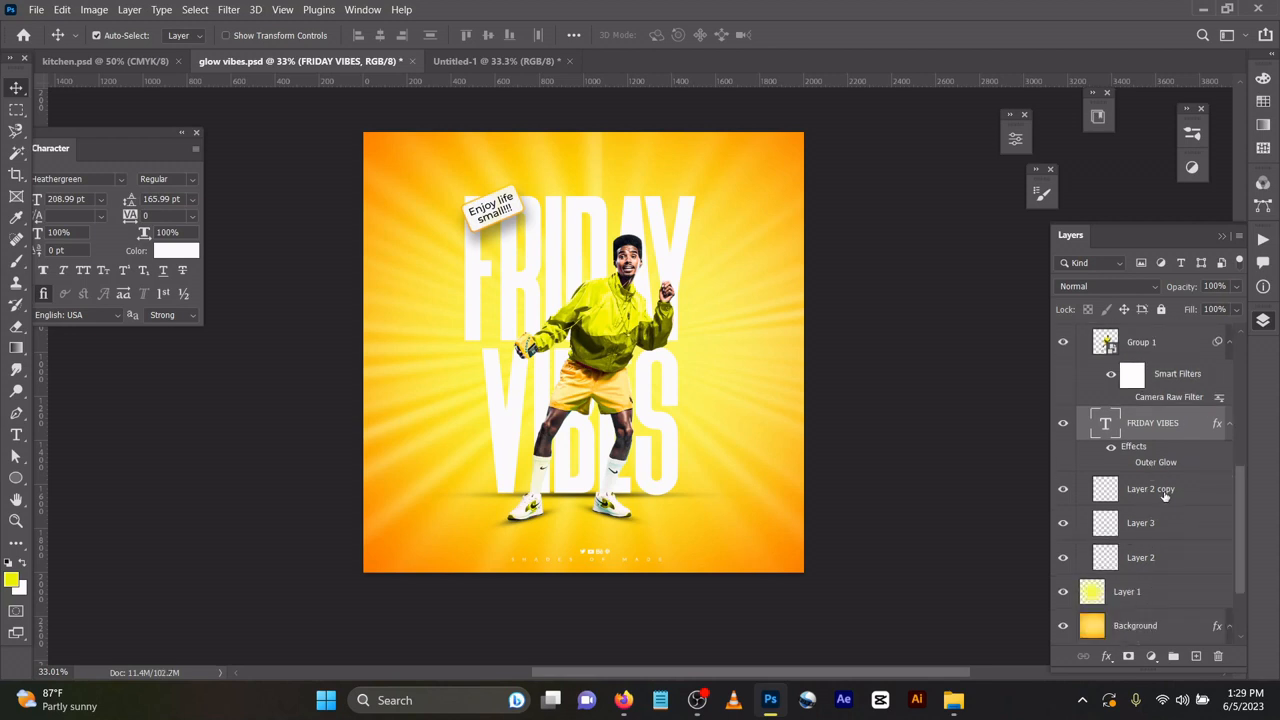
Step: Hide and show Layer 2 and Layer 3 one at a time to compare their floor shadows
left_click(1063, 558)
left_click(1063, 558)
left_click(1063, 524)
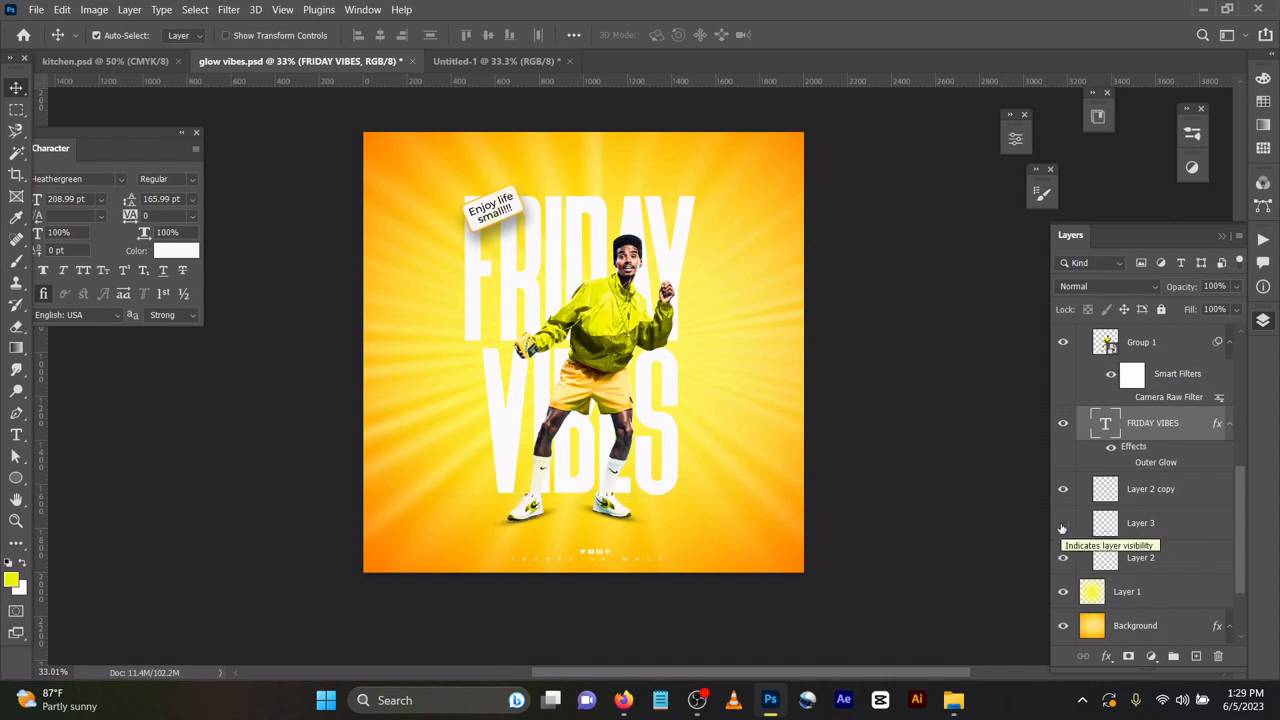
left_click(1063, 524)
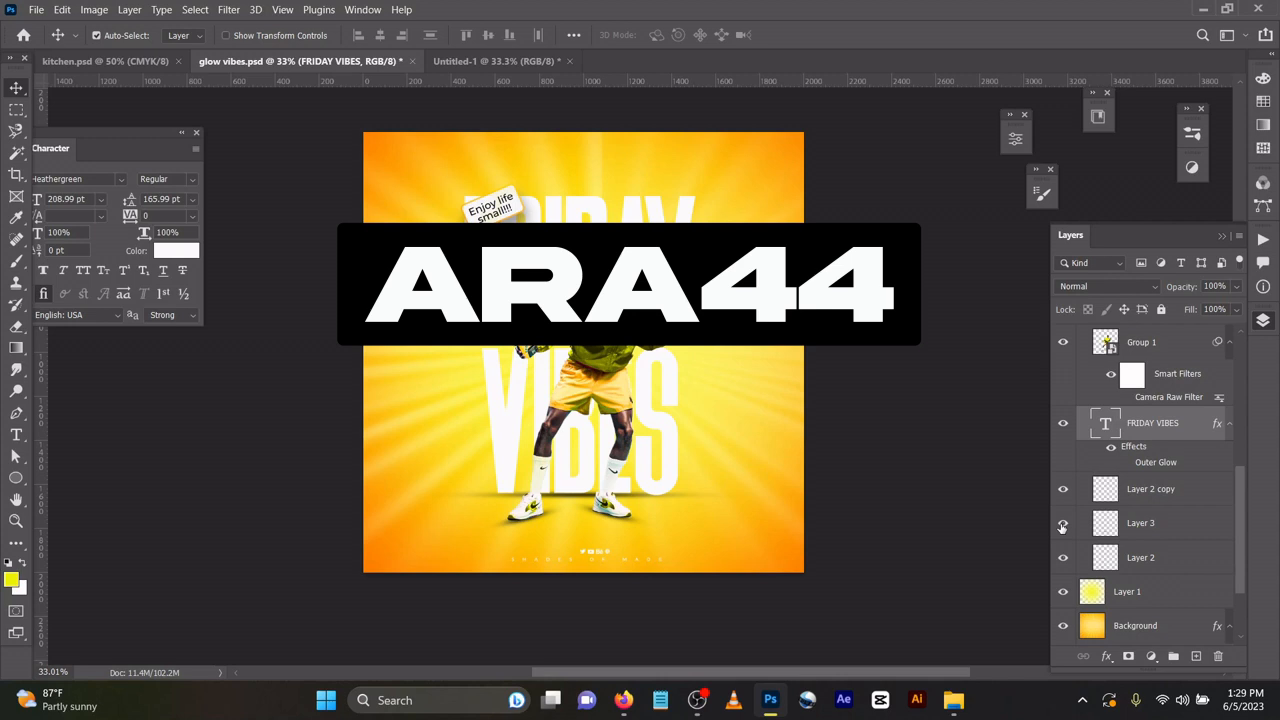
Step: Select Layer 2 copy, reset the colours to default black and white, and check the layer's shadow by hiding and showing it
left_click(1147, 492)
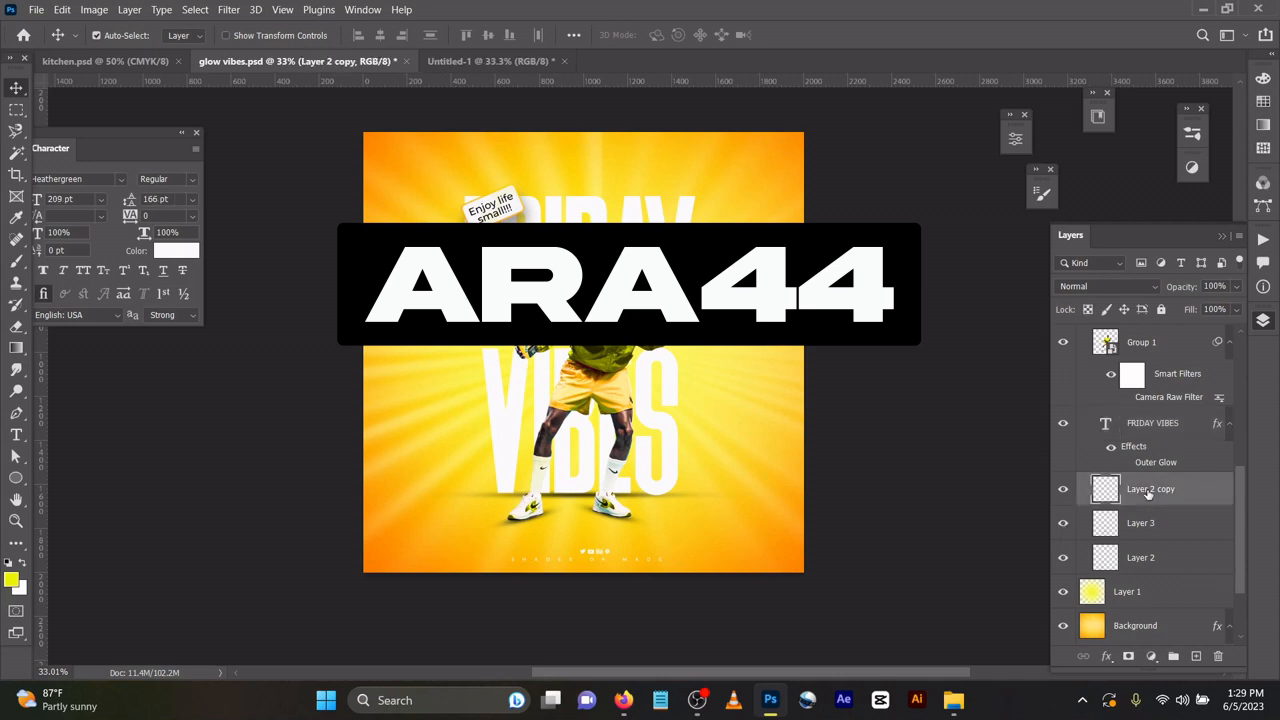
left_click(8, 566)
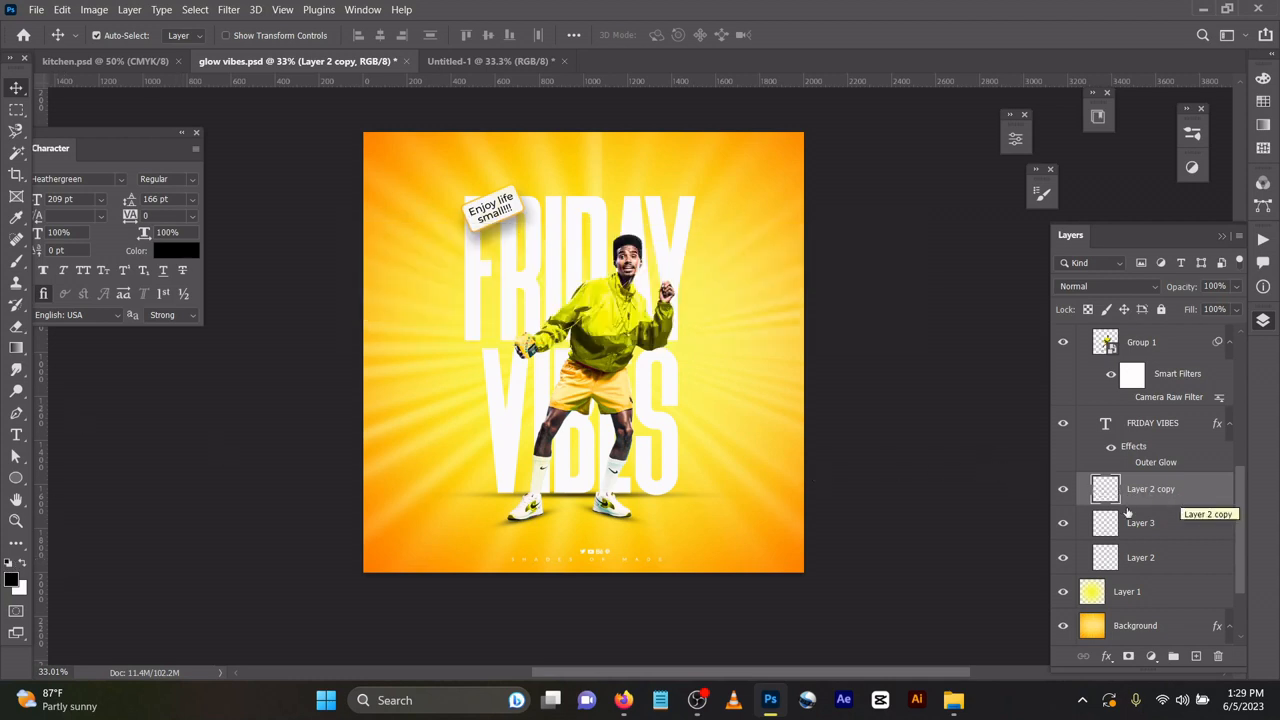
left_click(1063, 489)
left_click(1063, 489)
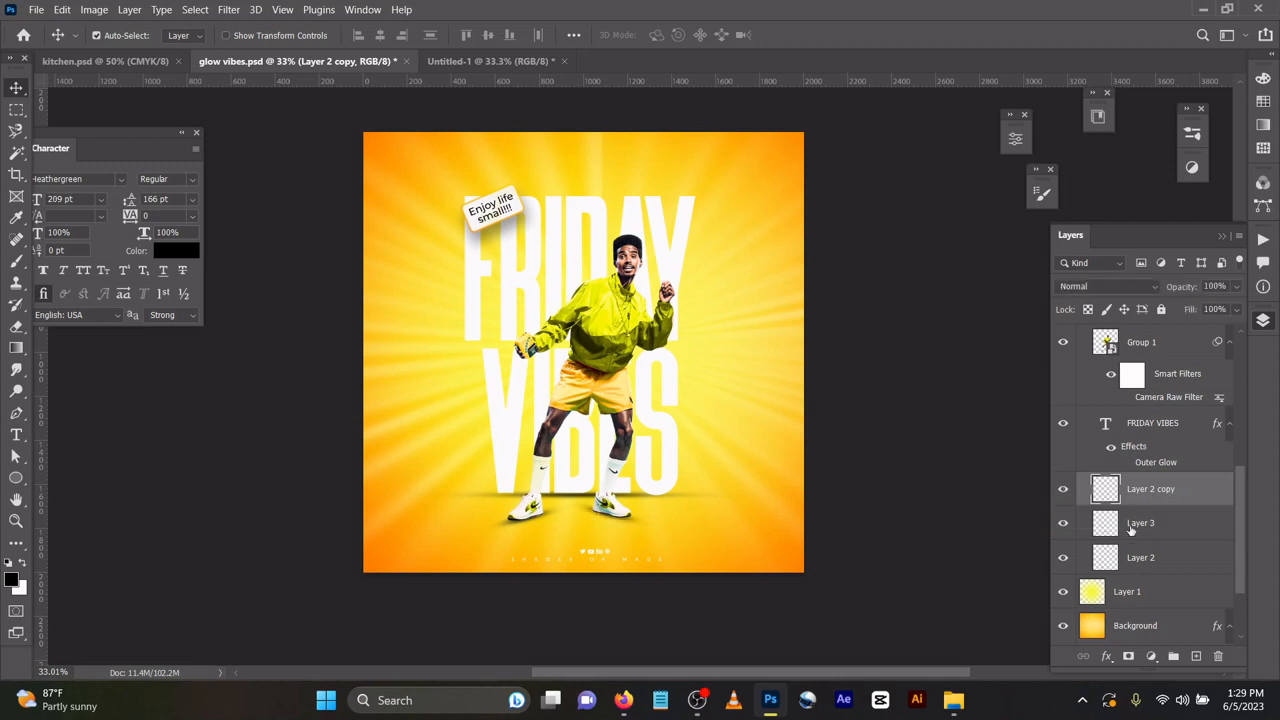
Step: Add a new layer above Layer 2 copy and paint a soft black spot between the man's shoes with a 300 px brush
left_click(1200, 656)
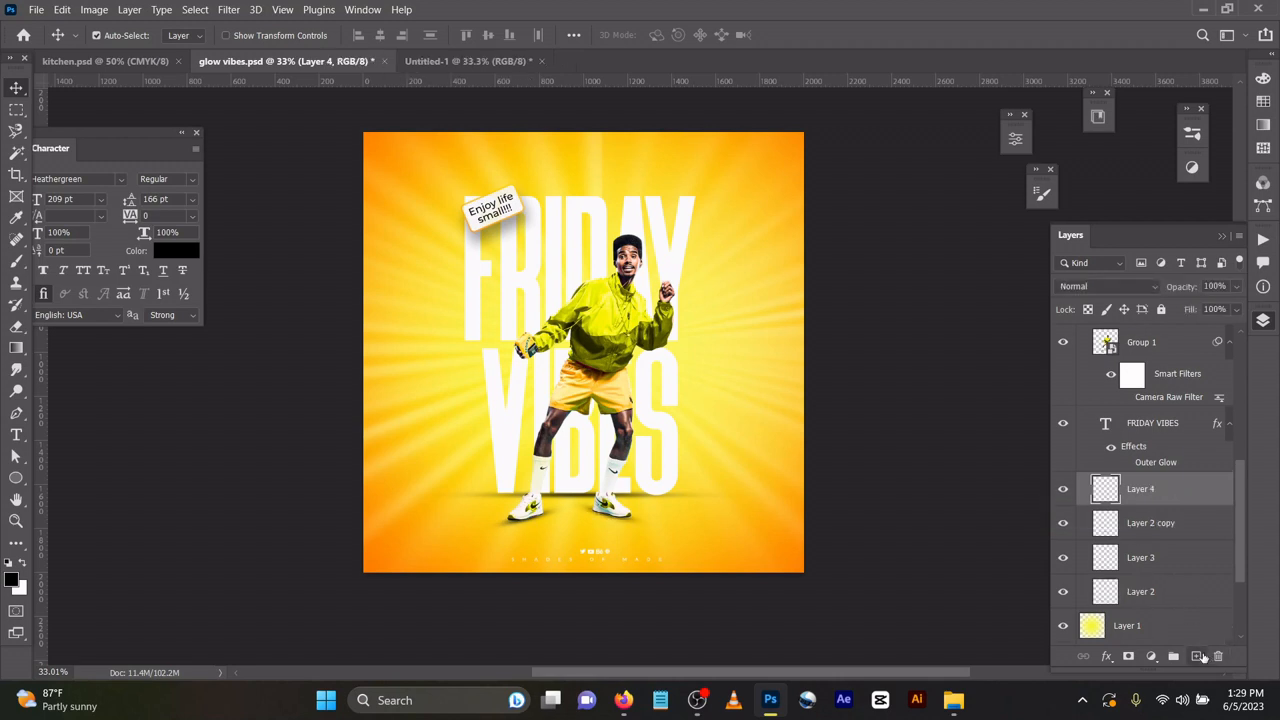
key("b")
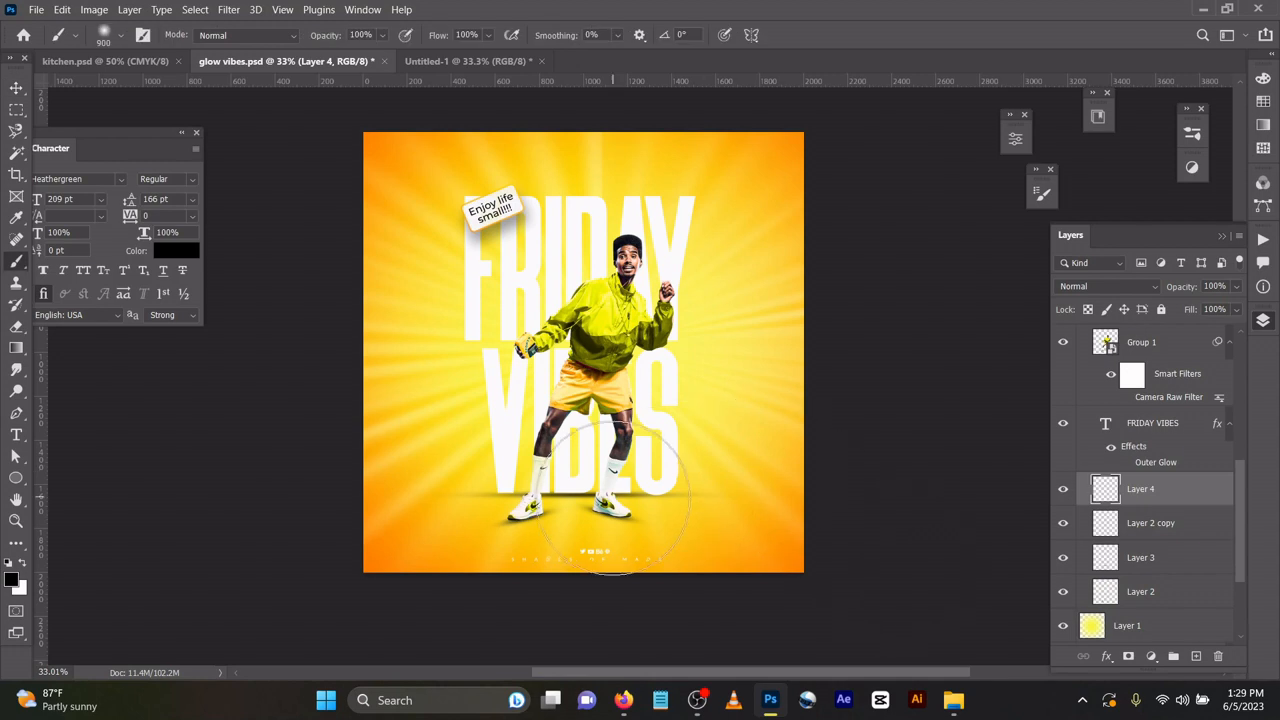
key("bracketleft")
key("bracketleft")
key("bracketleft")
key("bracketleft")
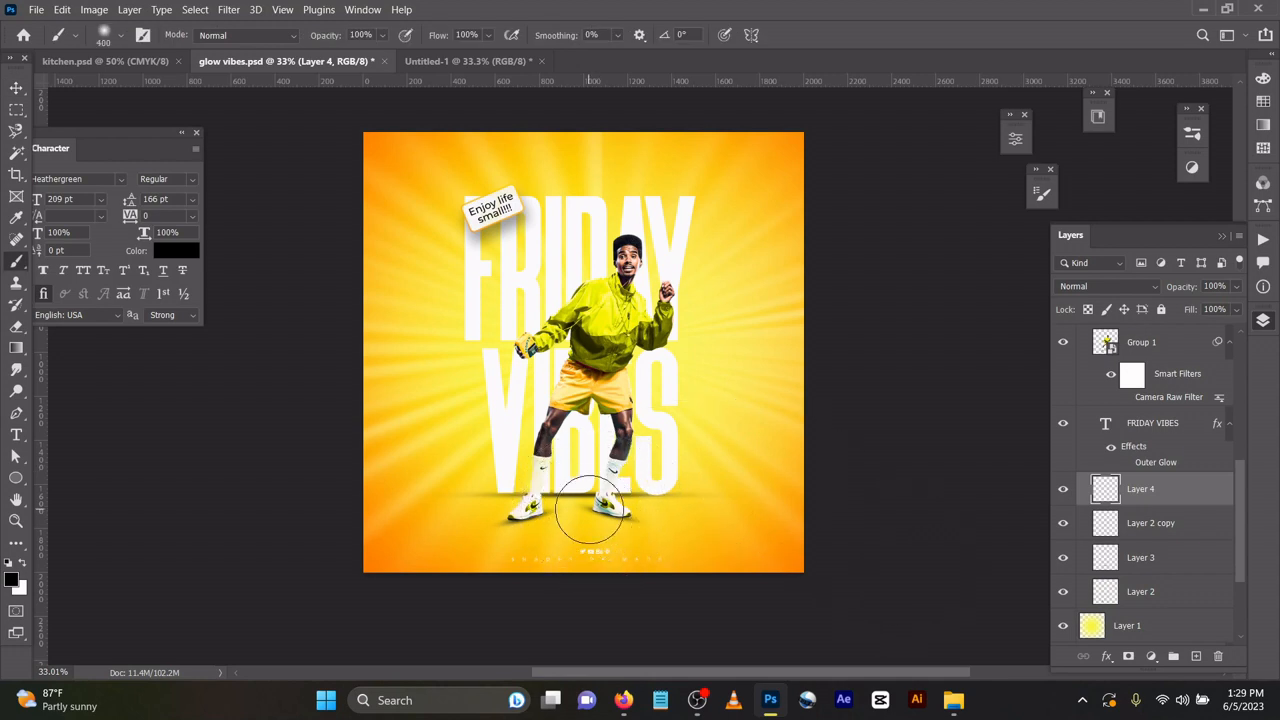
left_click(568, 516)
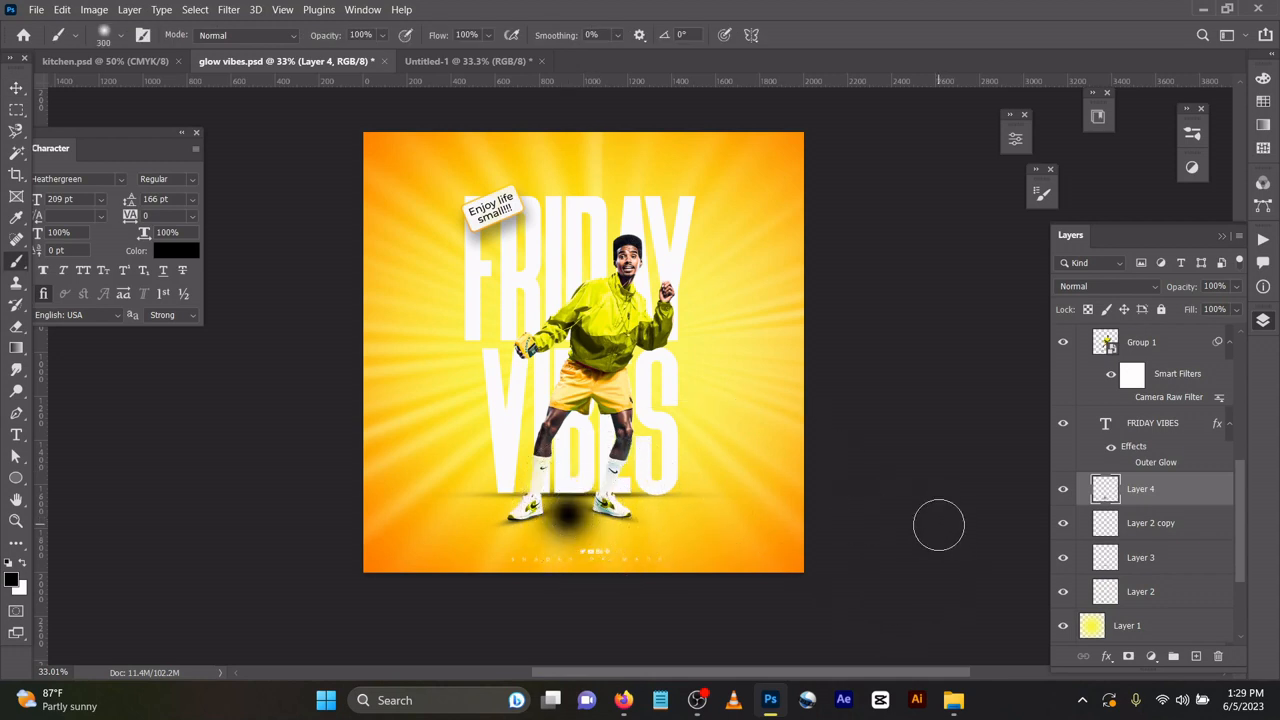
Step: Hide Layer 3 and transform the Layer 4 spot to about 431% width and 7.6% height, placing it at the base of VIBES
key("v")
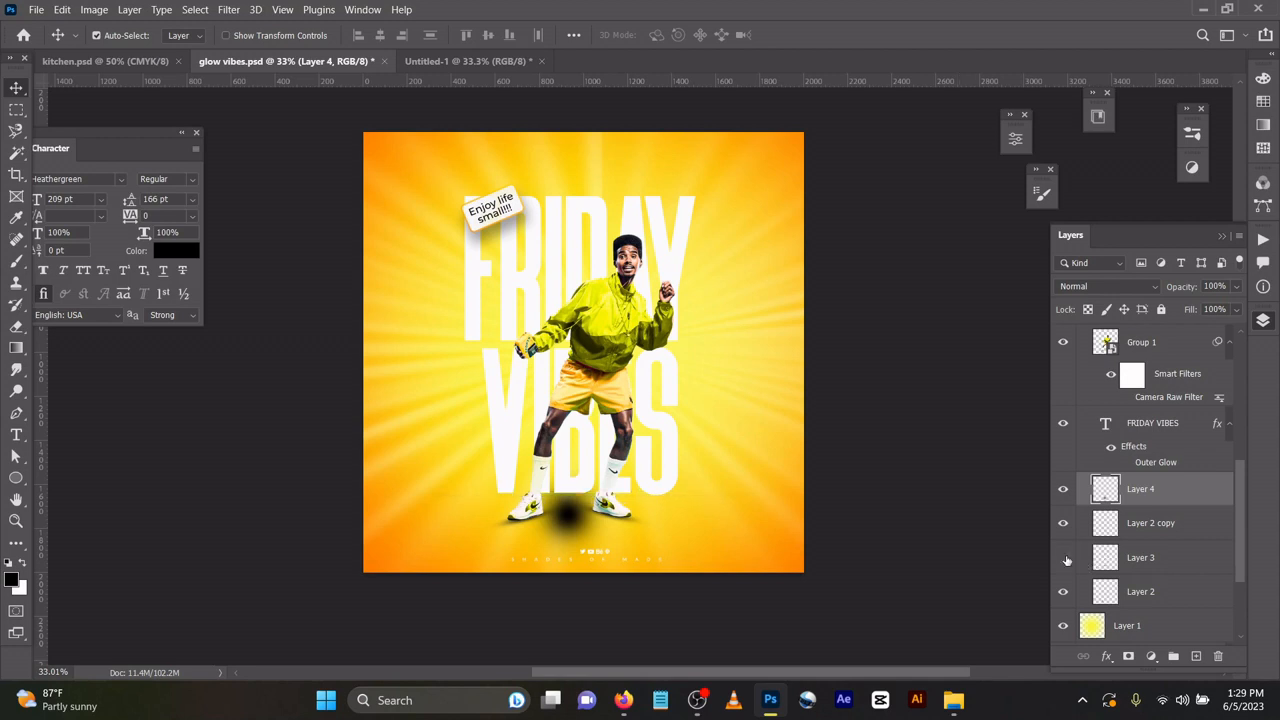
key("ctrl+t")
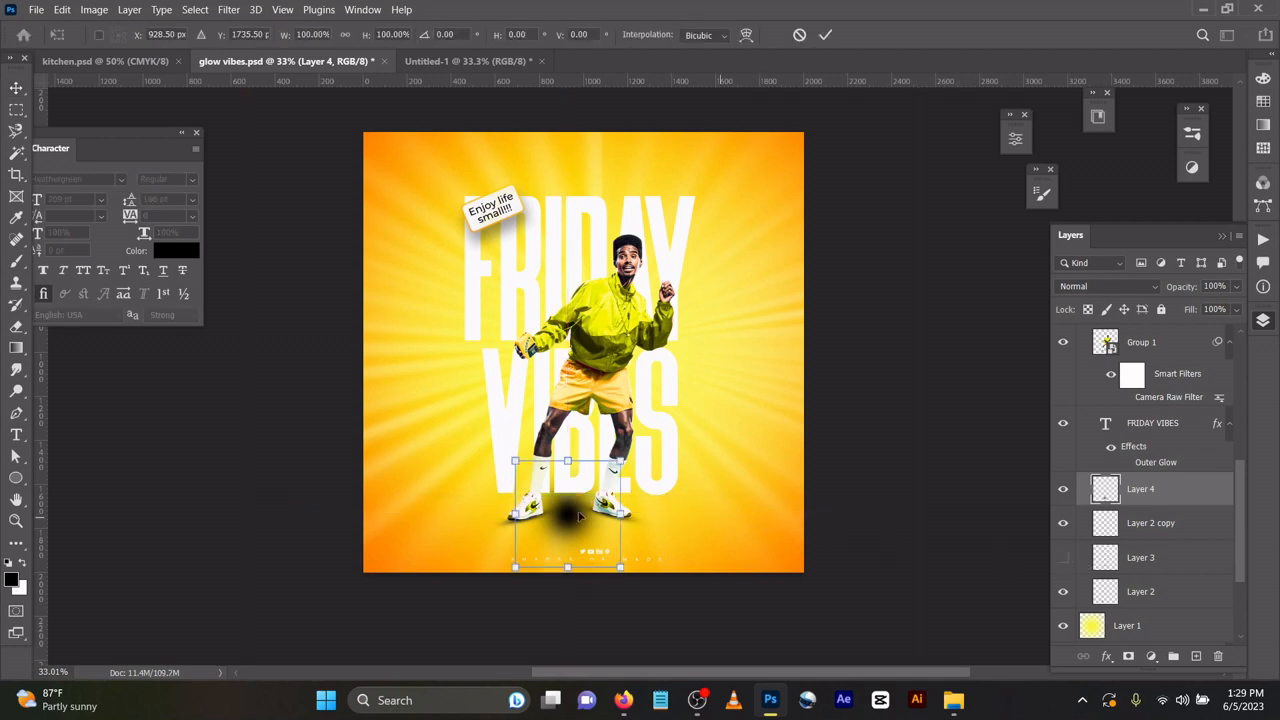
left_click_drag(629, 519, 841, 514)
left_click_drag(516, 514, 383, 505)
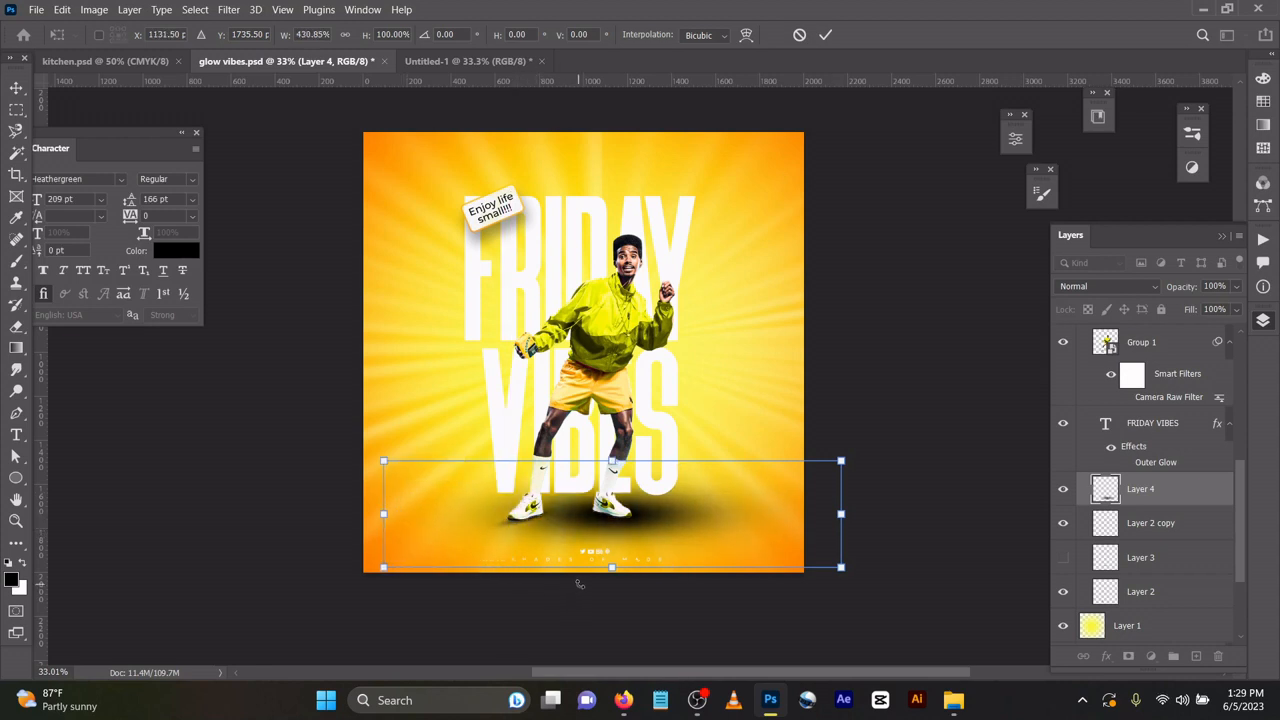
left_click_drag(609, 567, 591, 500)
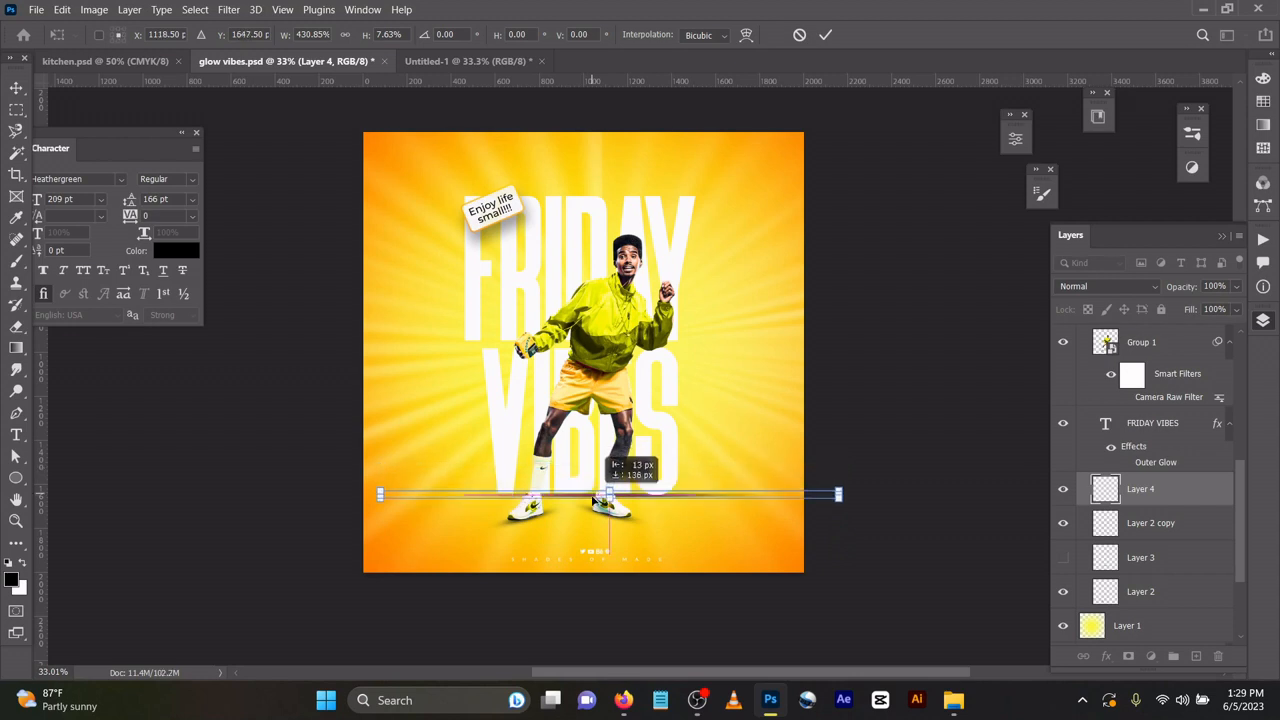
left_click(826, 35)
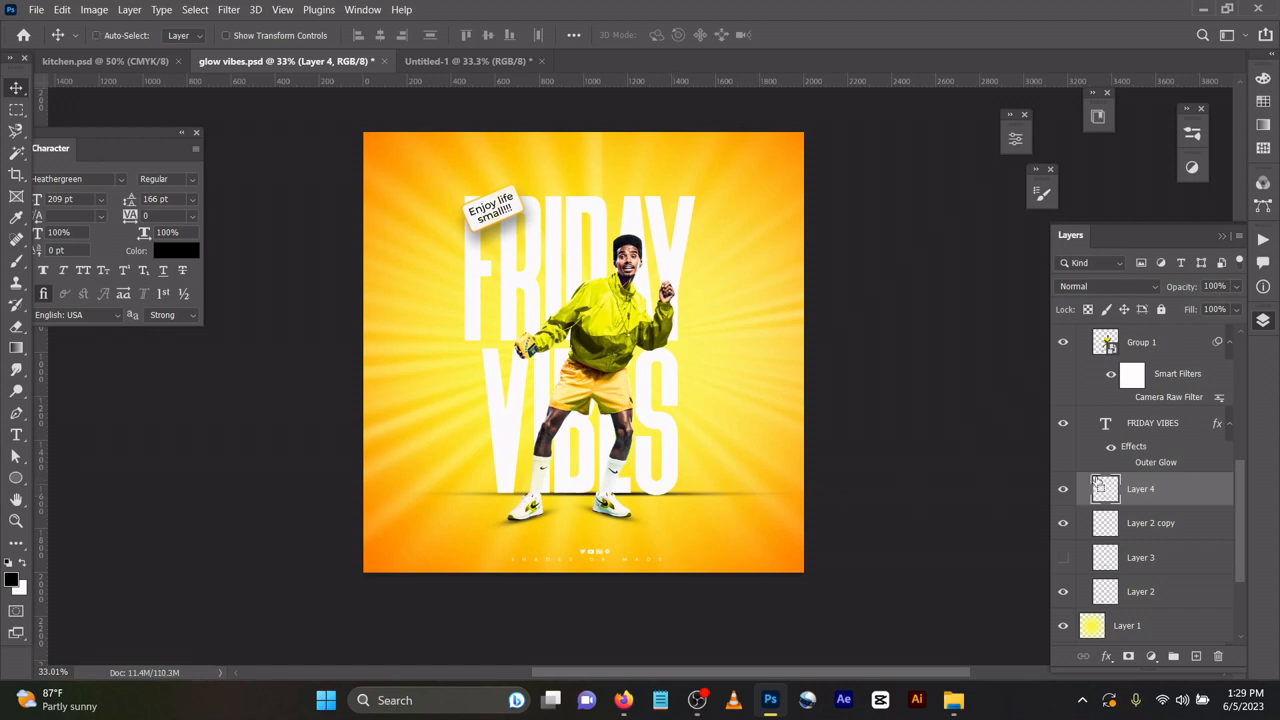
Step: Resize the Layer 4 shadow line to about 69% width and 136% height, and lower the layer's opacity to 47%
key("ctrl+t")
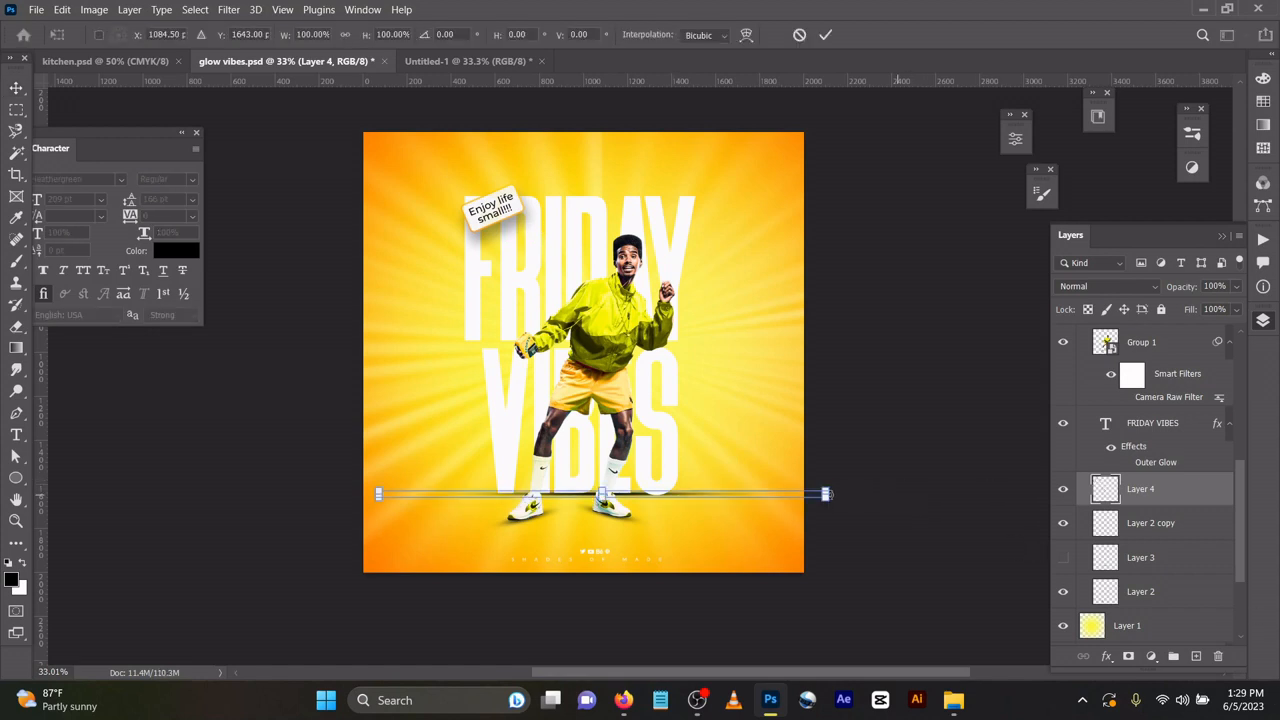
left_click_drag(826, 494, 738, 490)
key("ctrl+z")
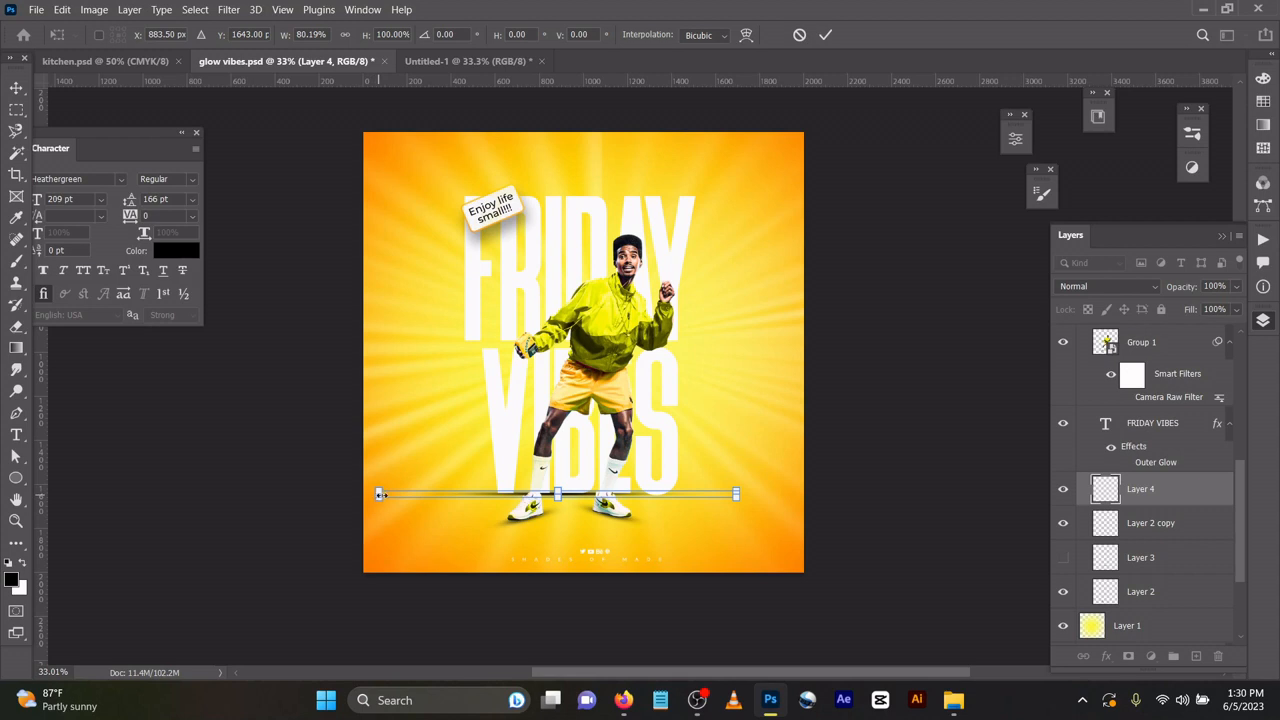
left_click_drag(380, 494, 433, 503)
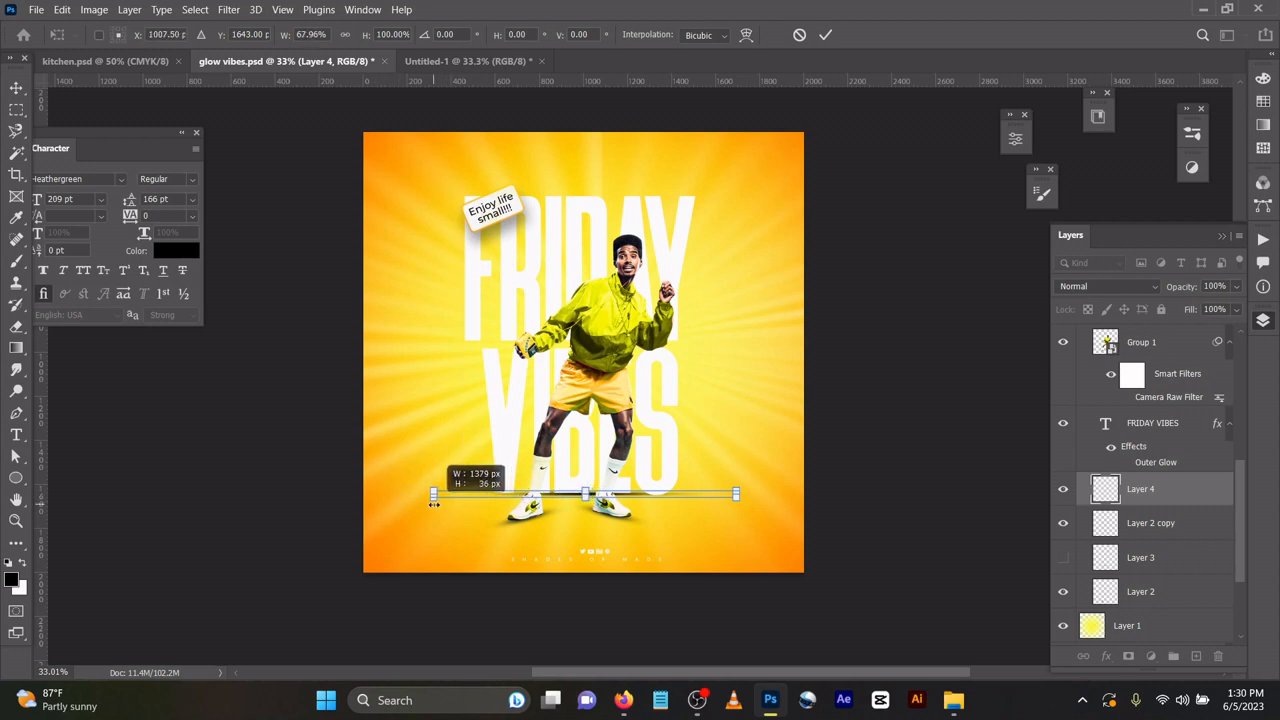
left_click_drag(736, 494, 741, 496)
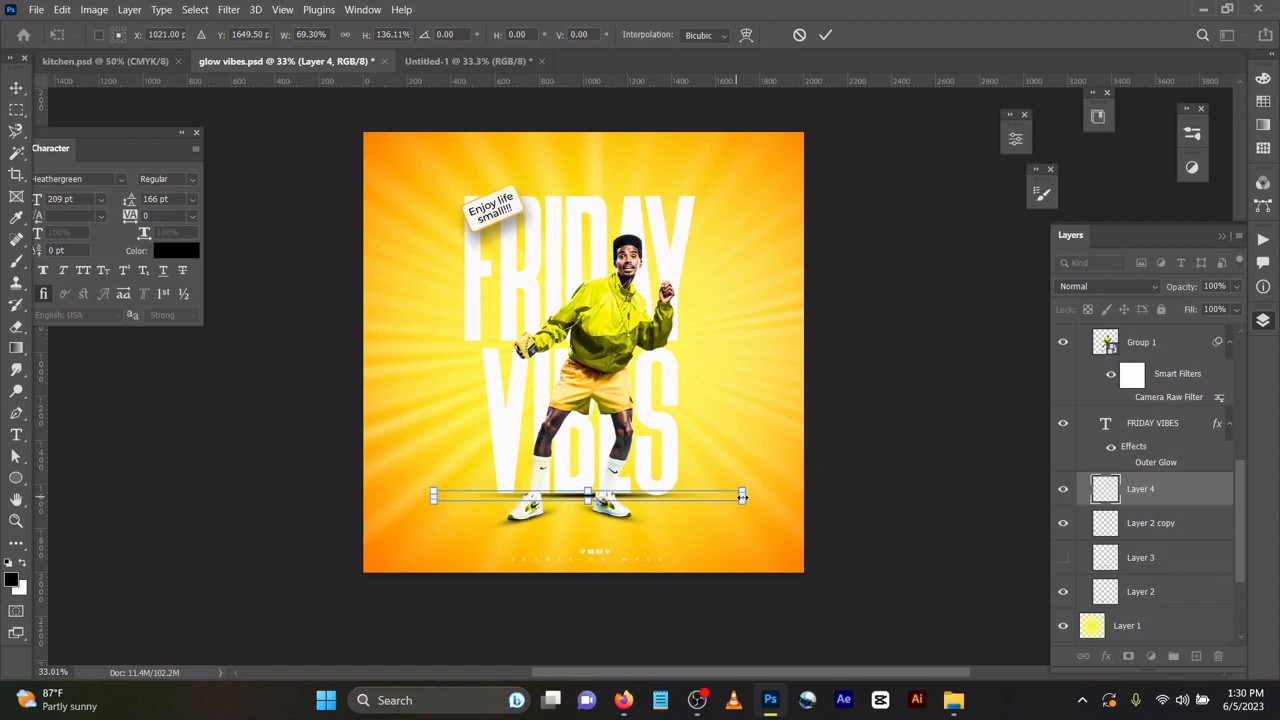
left_click(824, 34)
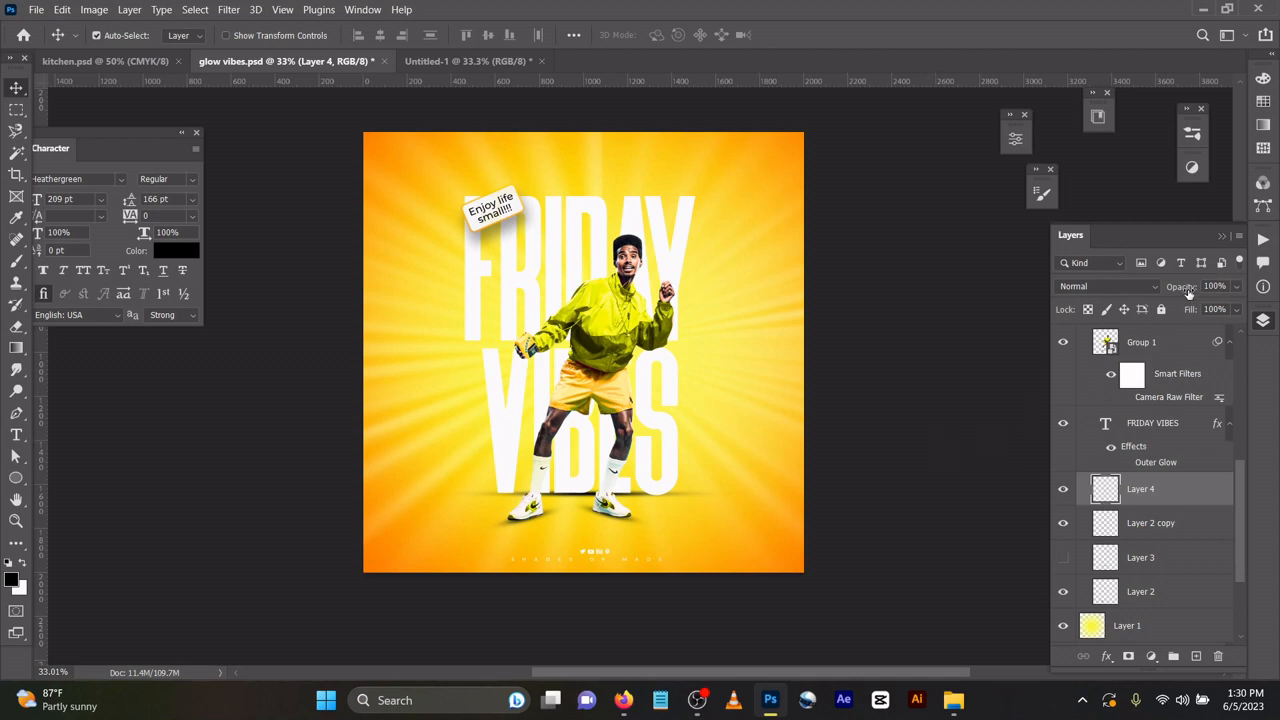
left_click_drag(1188, 292, 1144, 294)
left_click_drag(1143, 294, 1145, 297)
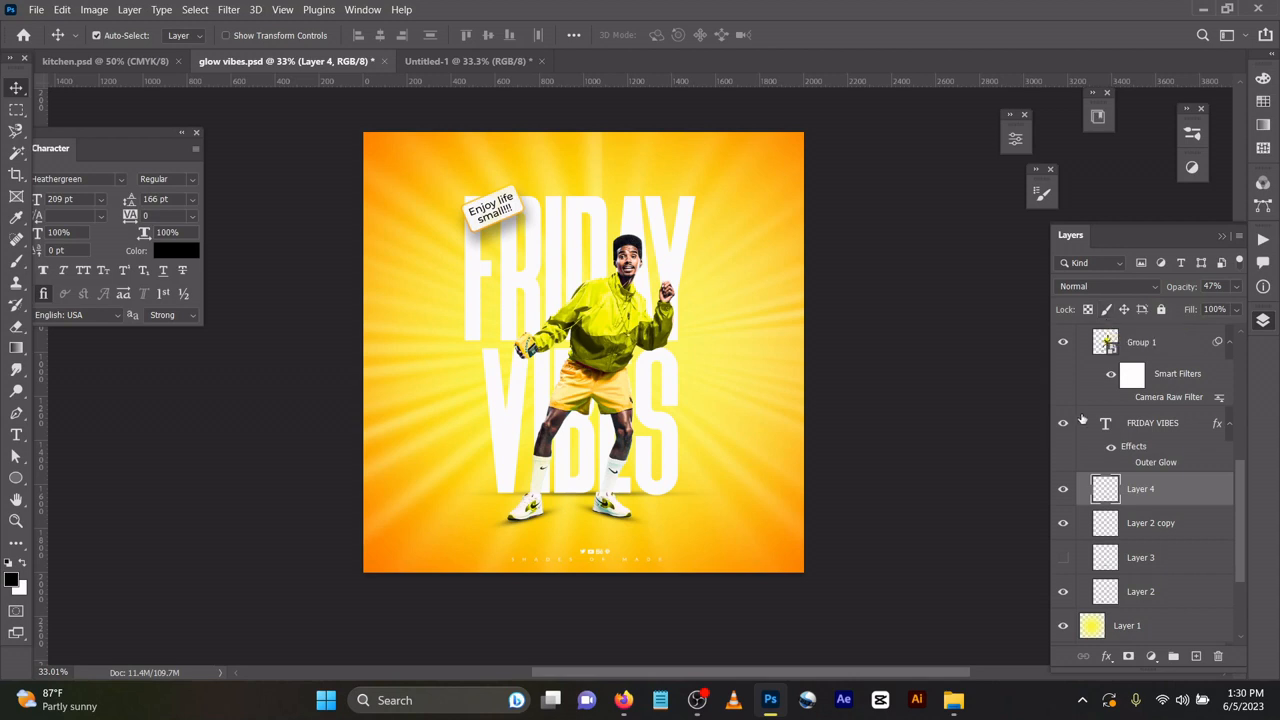
Step: Move the man up to expose the shoe shadows on the floor, and put him back over them
left_click_drag(587, 398, 591, 366)
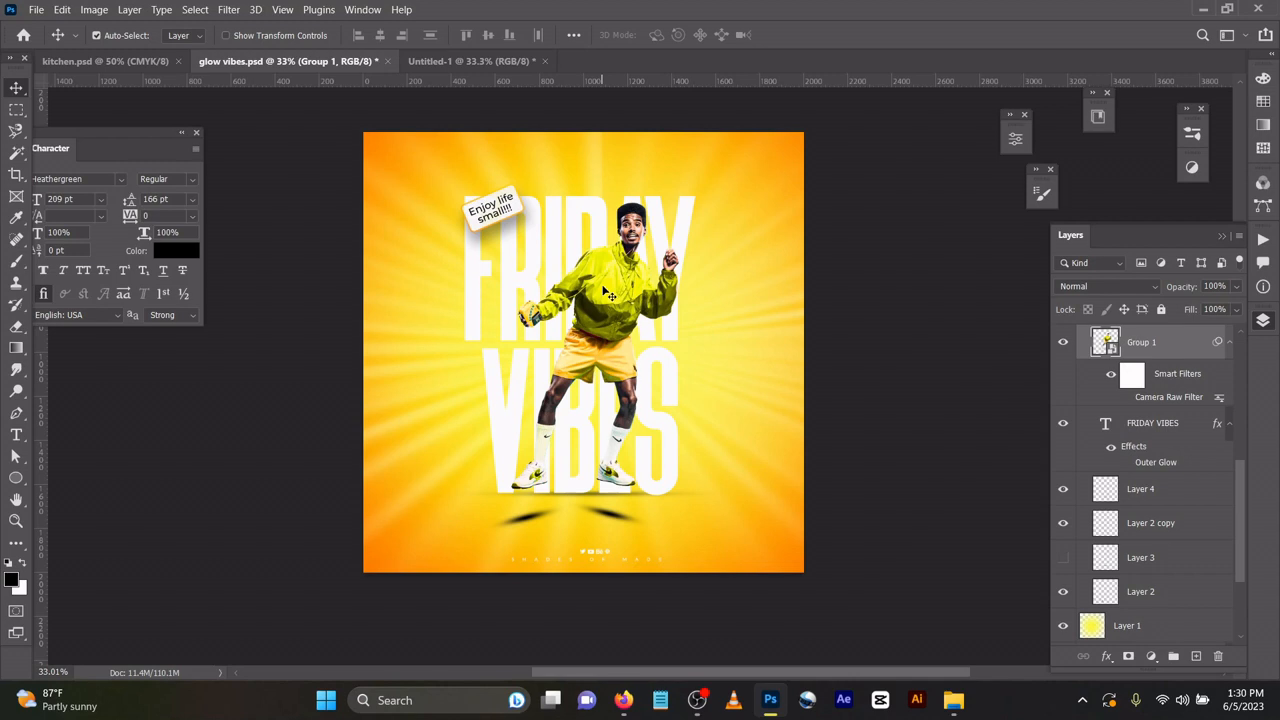
left_click_drag(612, 290, 612, 319)
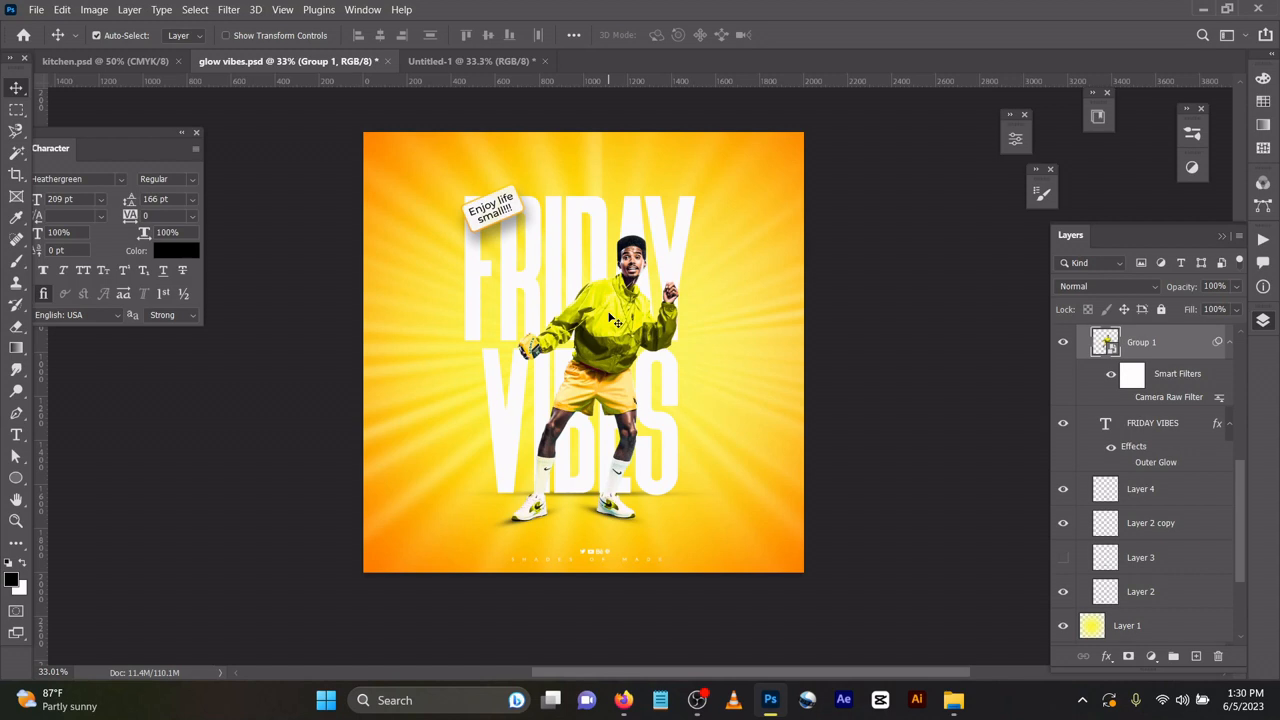
Step: Draw a rounded rectangle about 308 x 125 px beside the man on a layer above the label's Rectangle 1, and fill it white
left_click(516, 208)
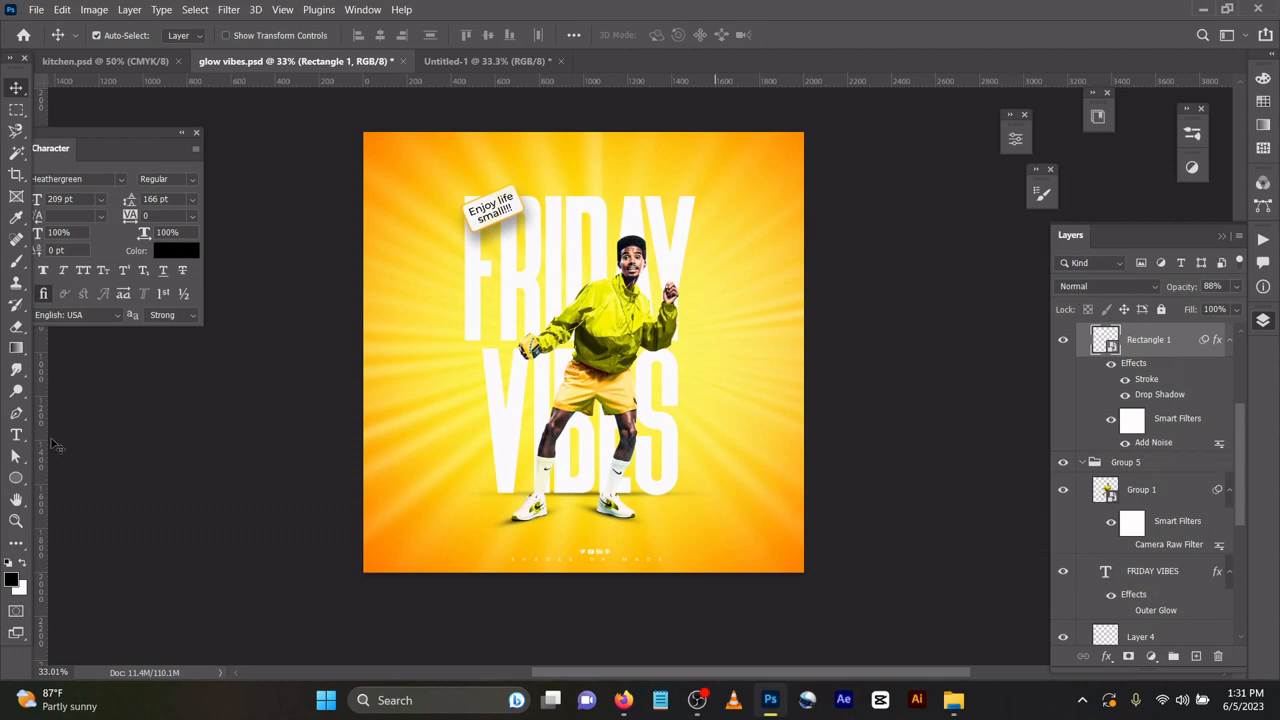
right_click(16, 478)
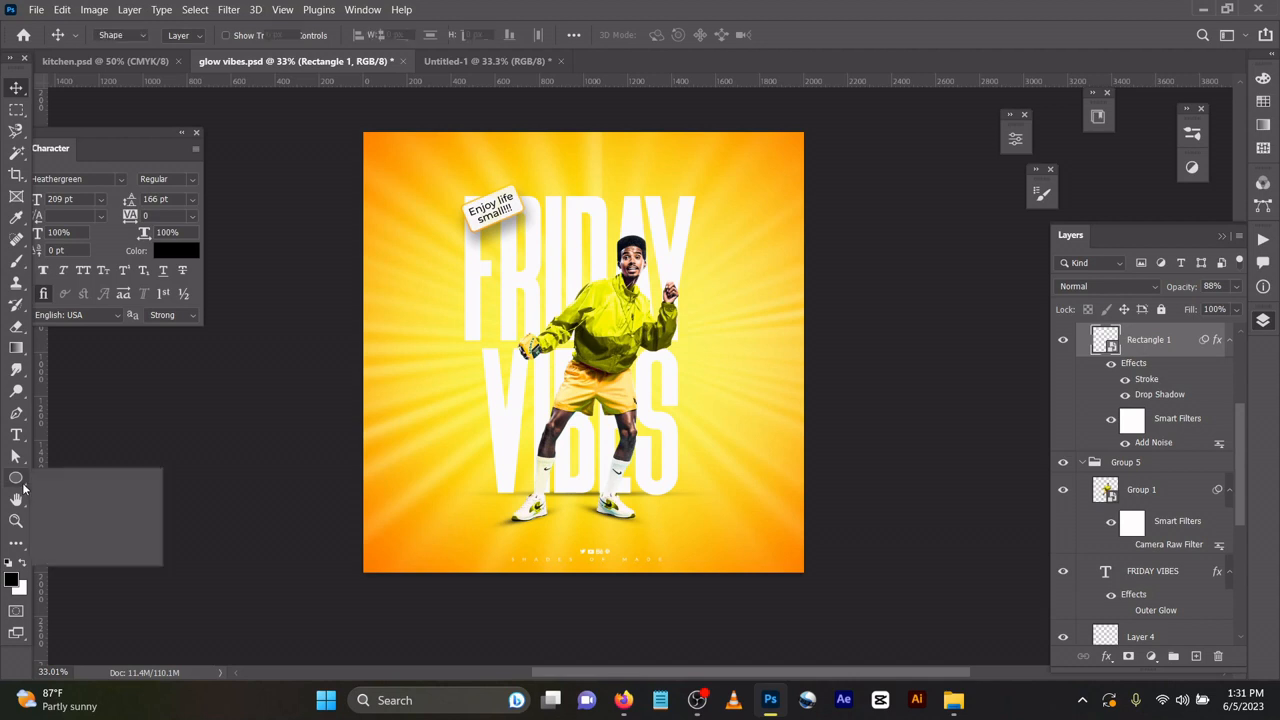
left_click(58, 480)
left_click_drag(380, 353, 449, 381)
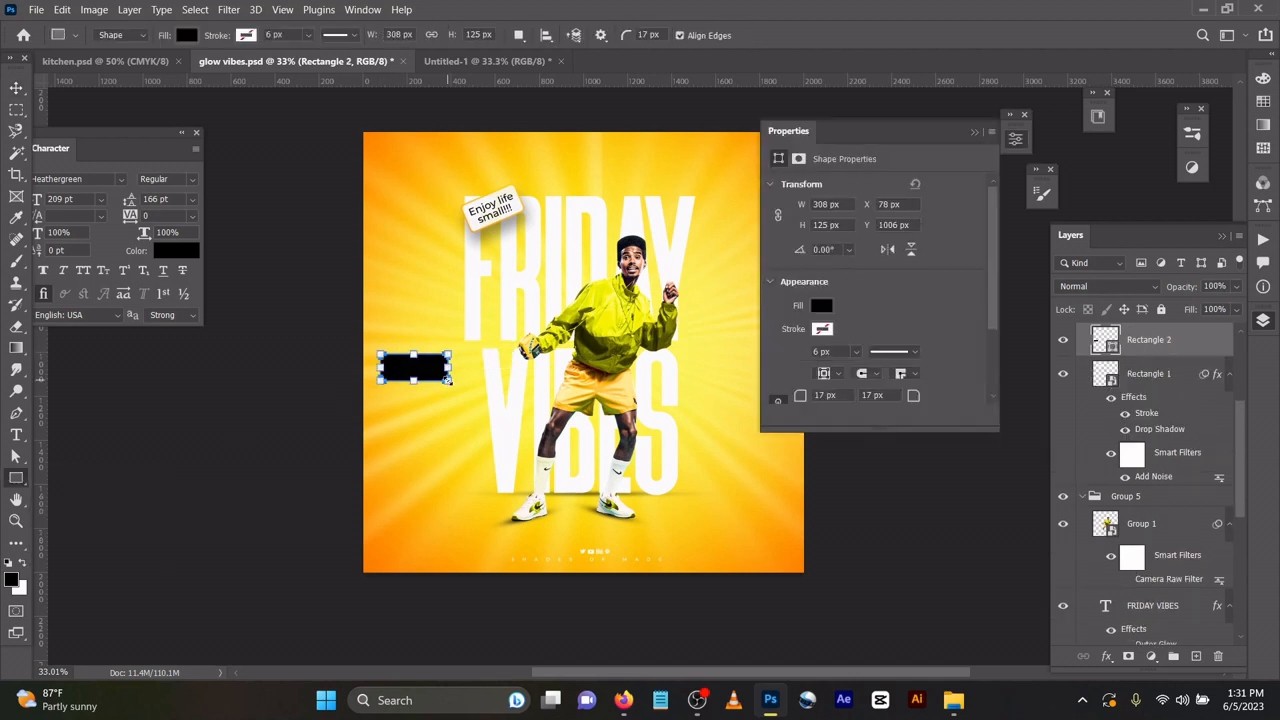
left_click(821, 305)
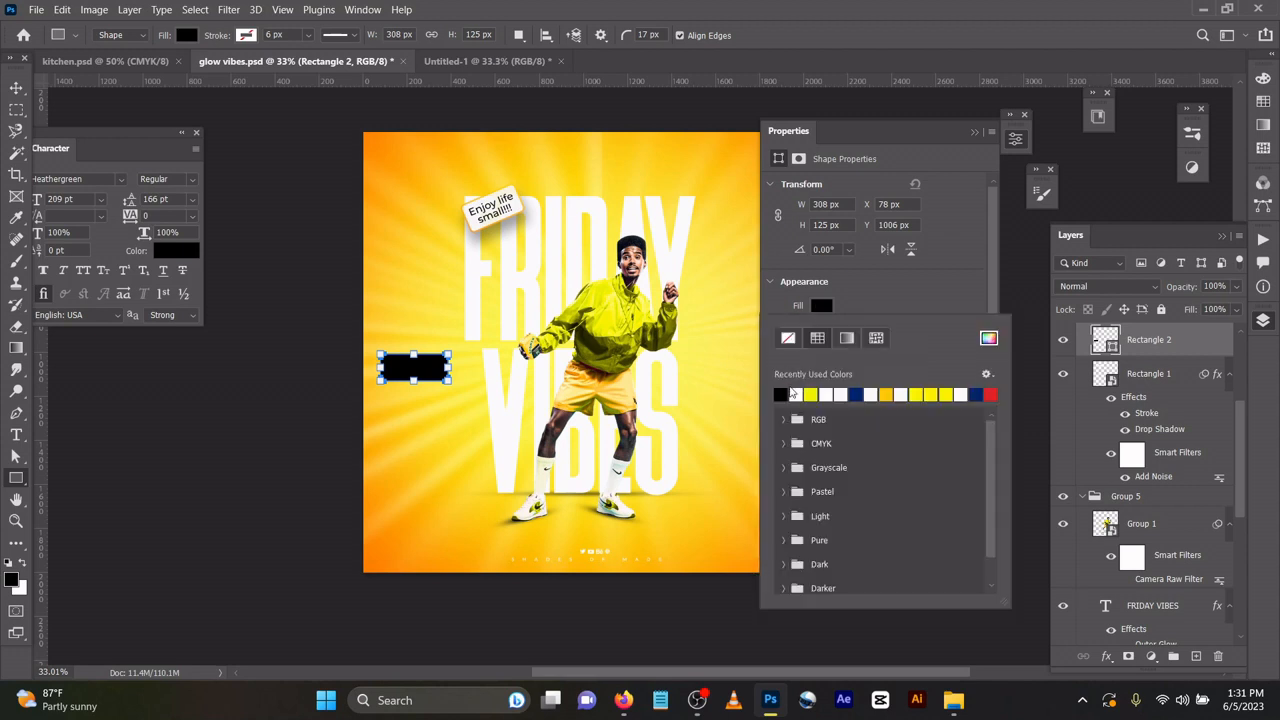
left_click(796, 393)
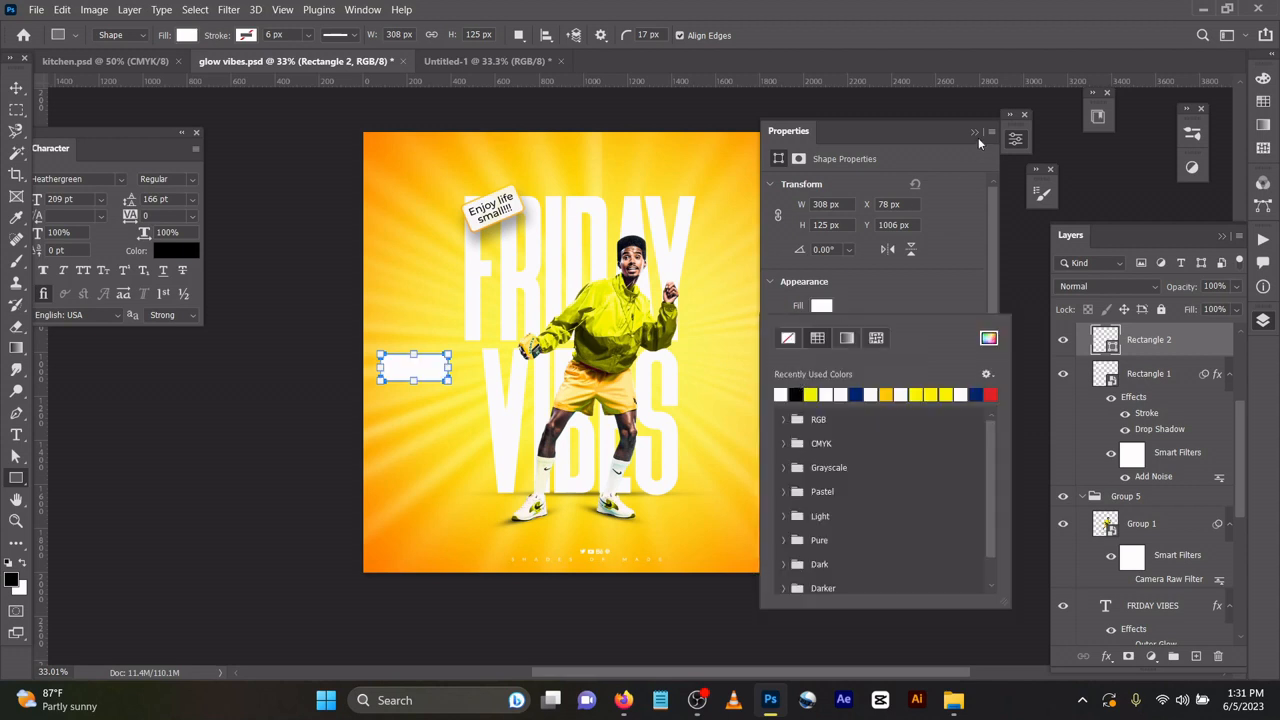
left_click(17, 88)
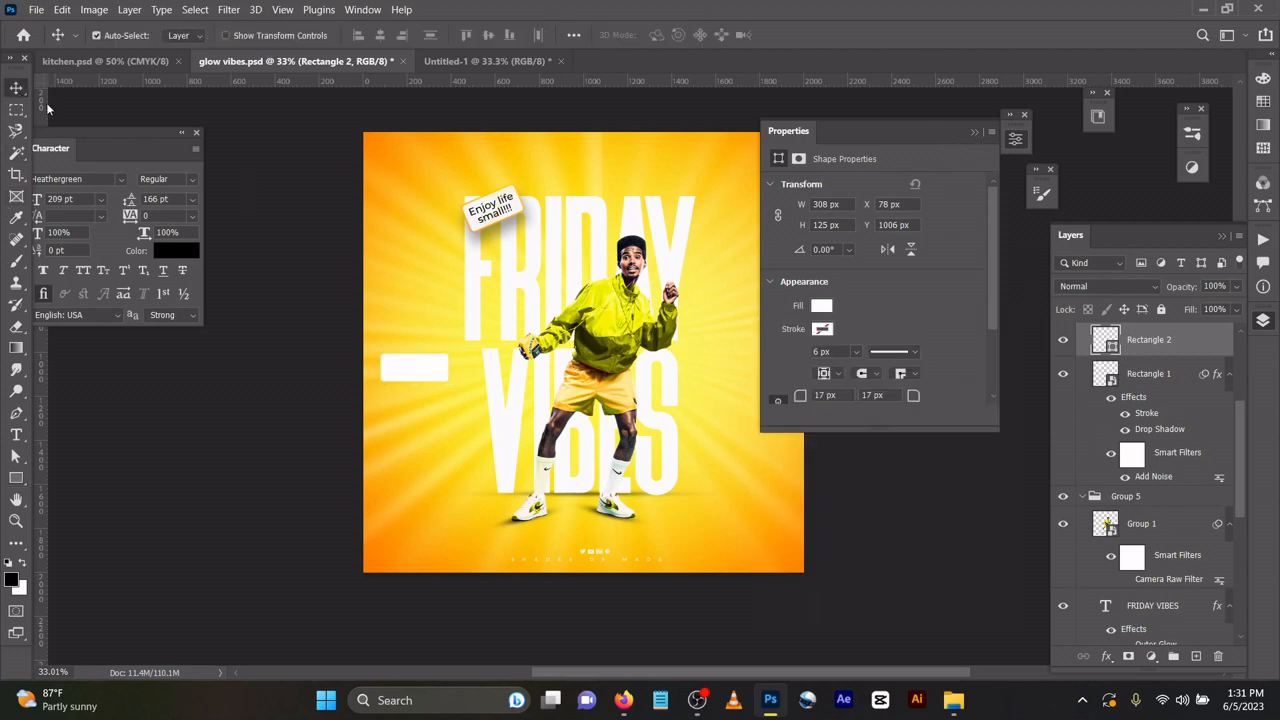
left_click(1015, 138)
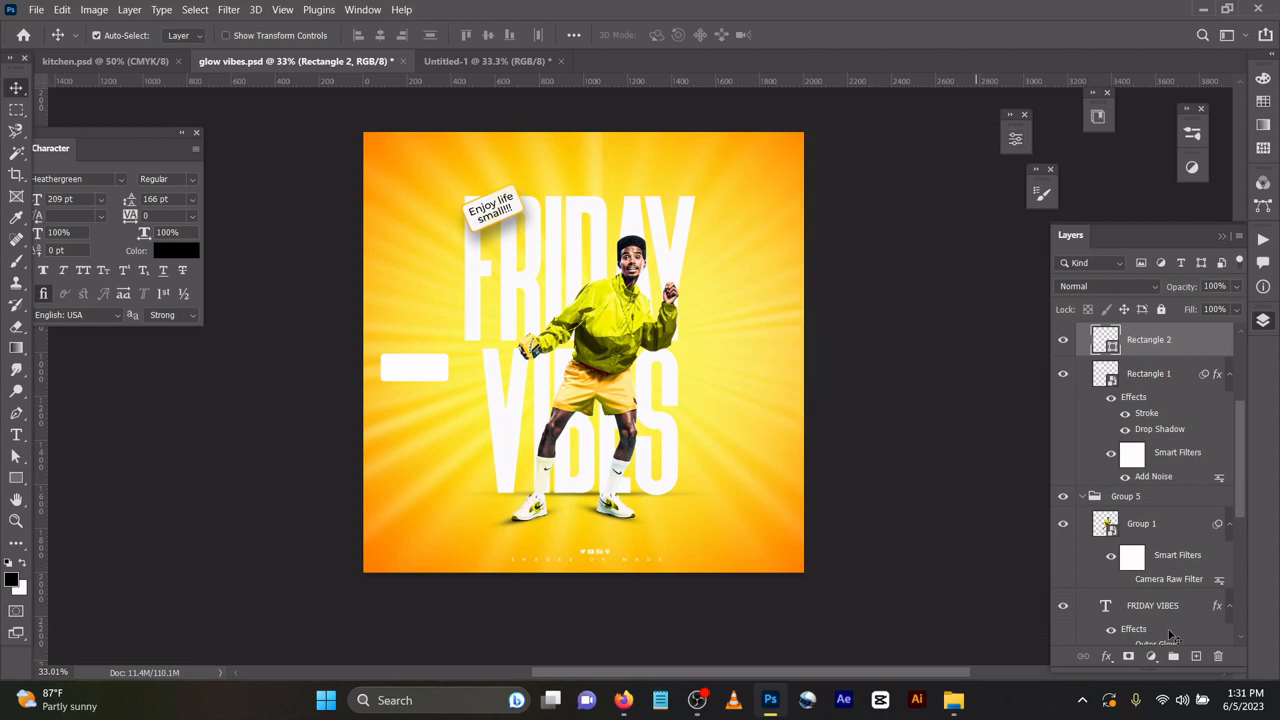
Step: Give the white rectangle a 7 px outside stroke with the orange-to-yellow linear gradient, and move it closer to the VIBES text
left_click(1106, 656)
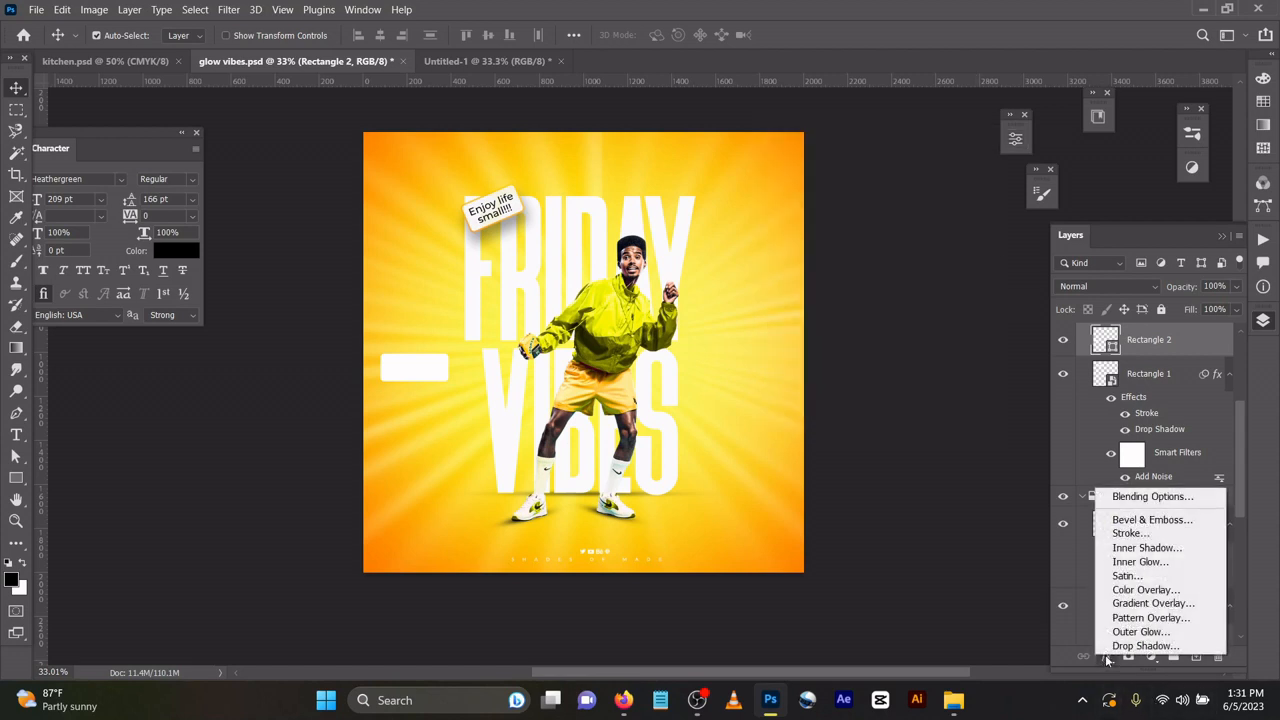
left_click(1143, 537)
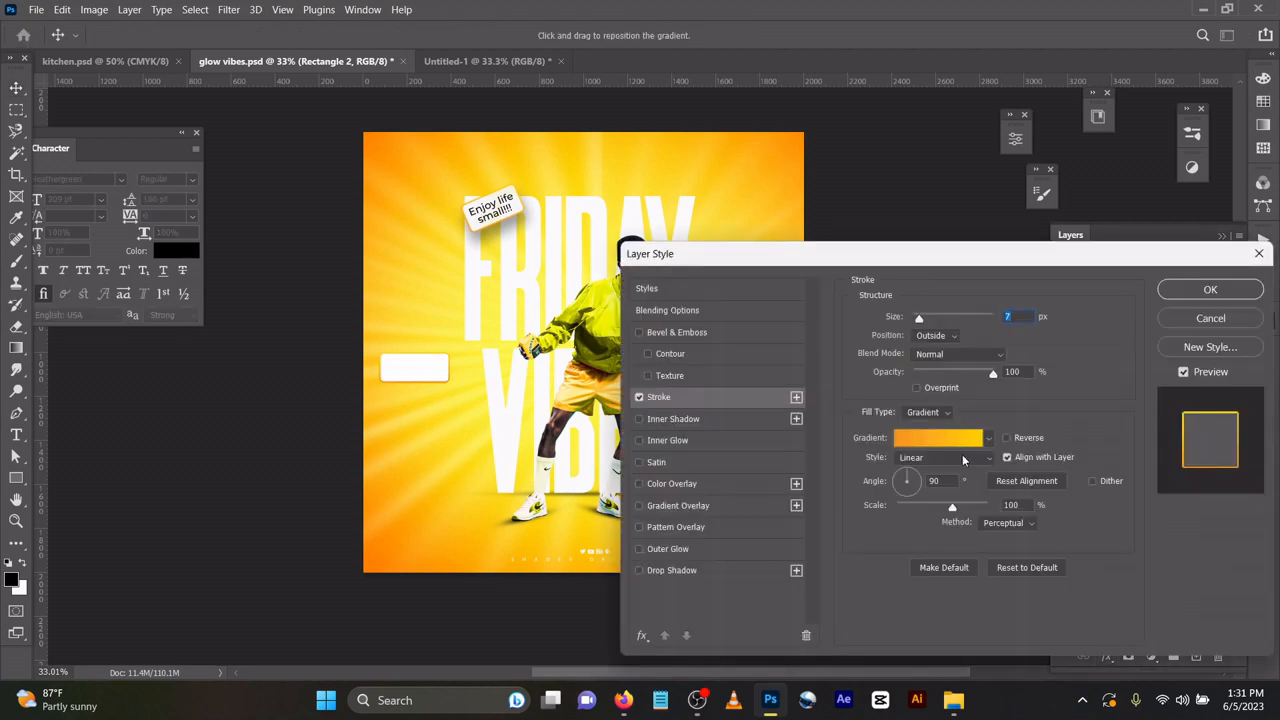
left_click(922, 415)
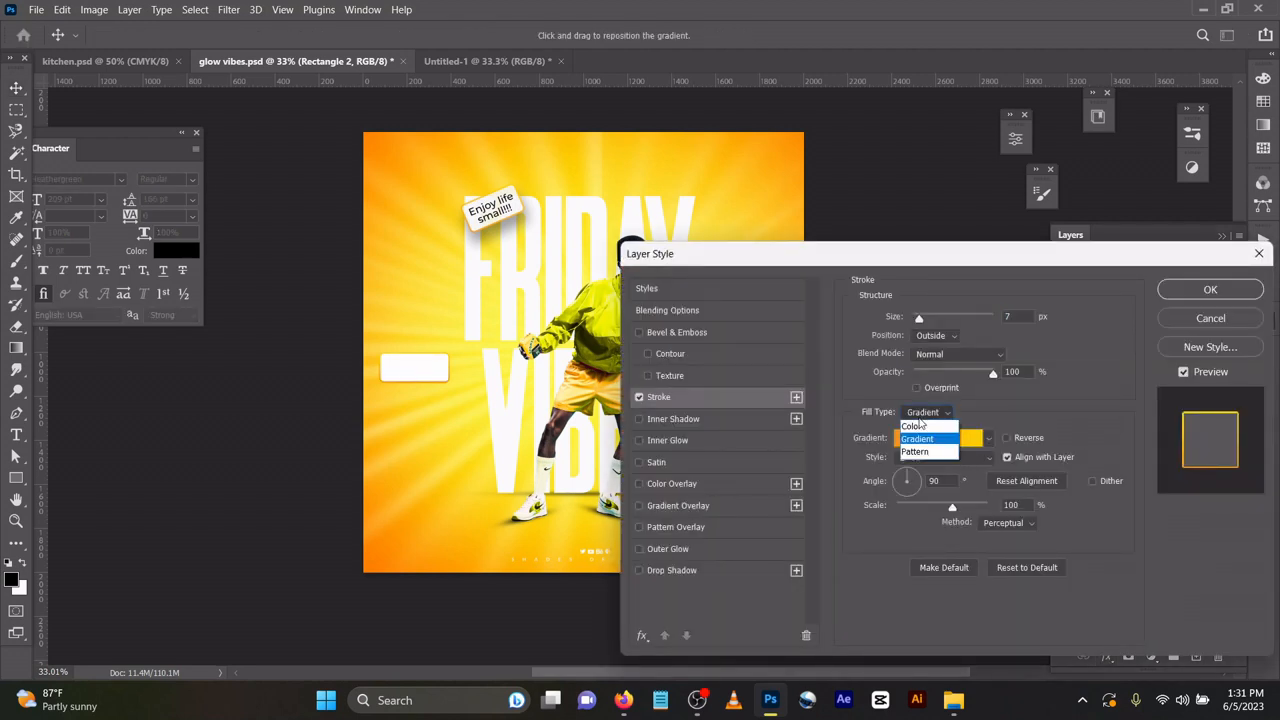
left_click(918, 427)
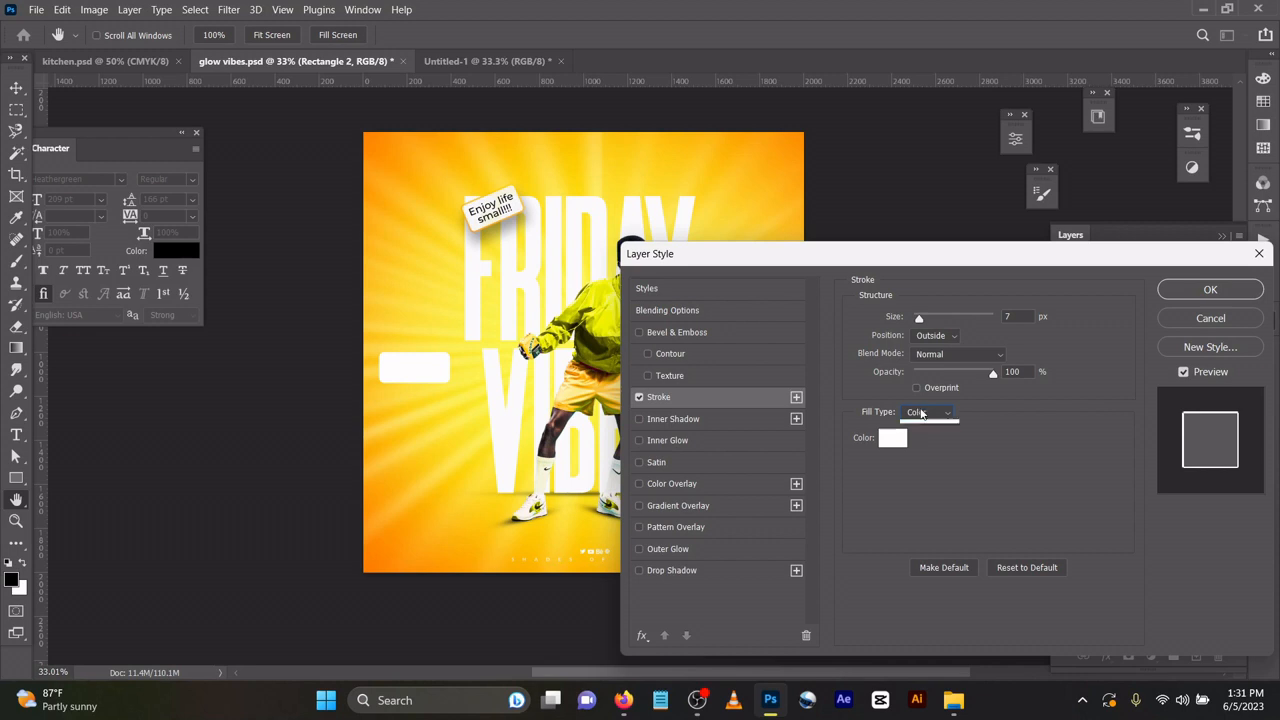
left_click(920, 413)
left_click(920, 438)
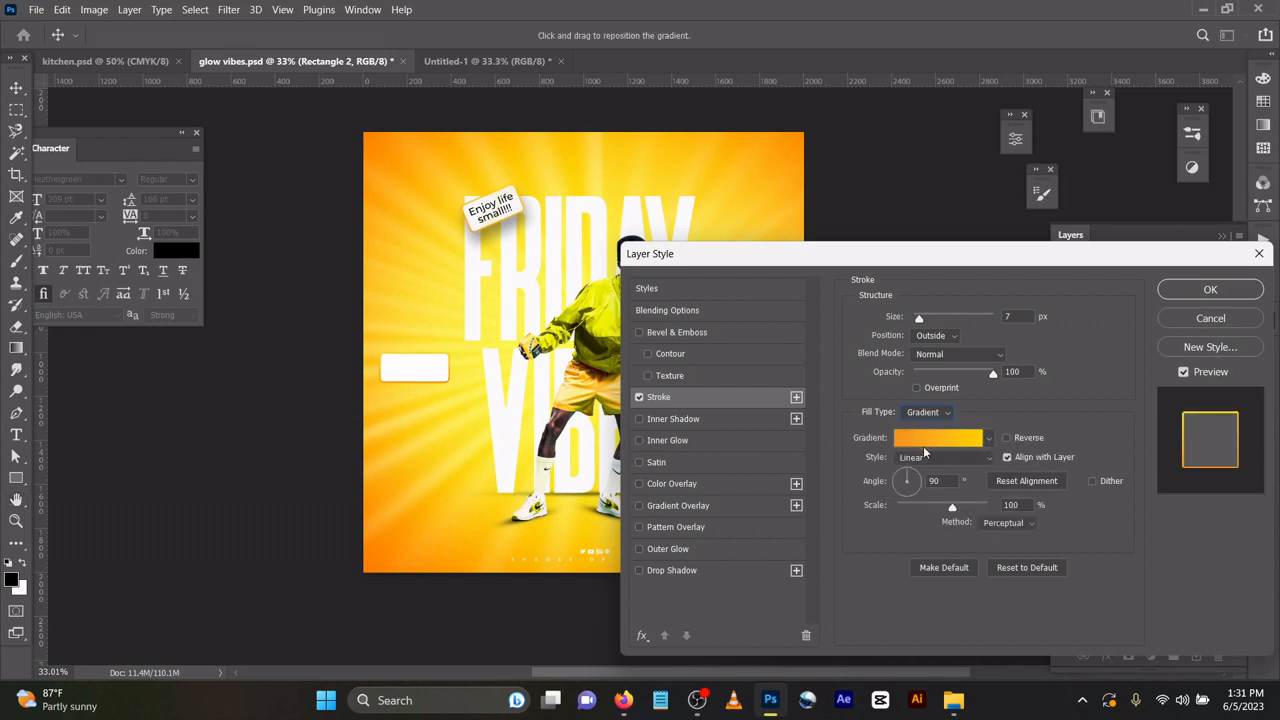
left_click(1195, 290)
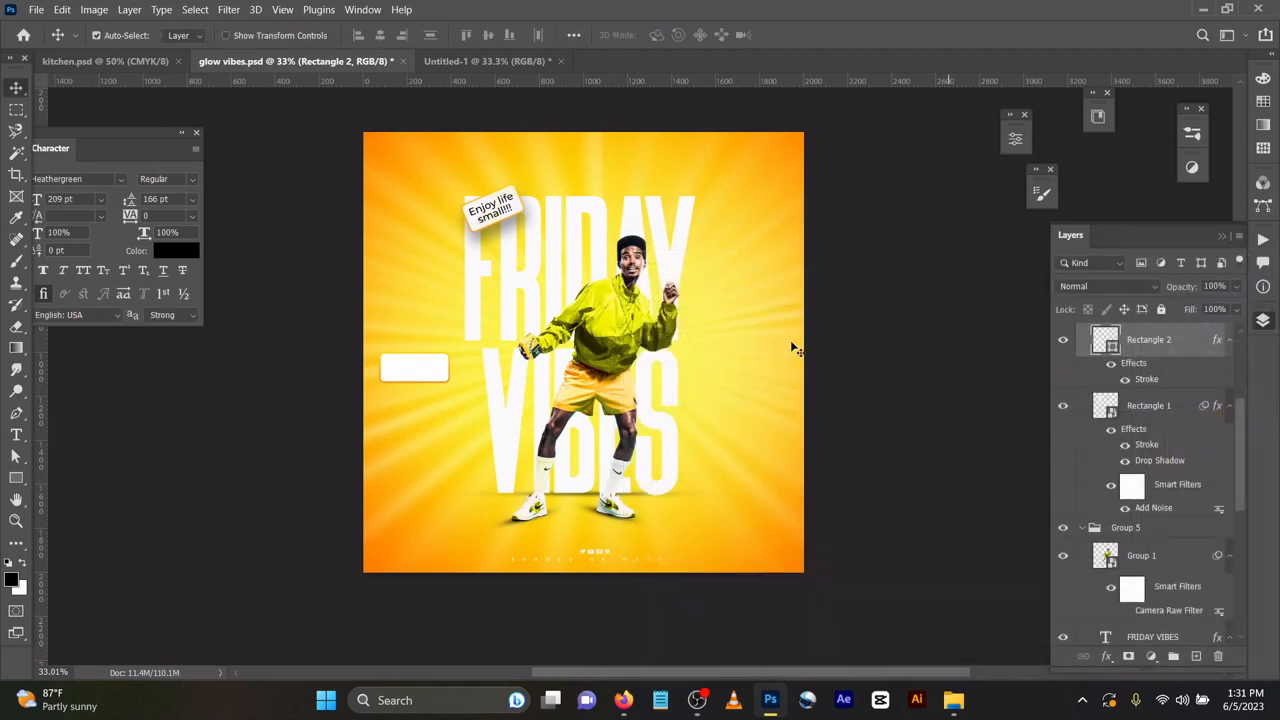
left_click_drag(420, 368, 450, 358)
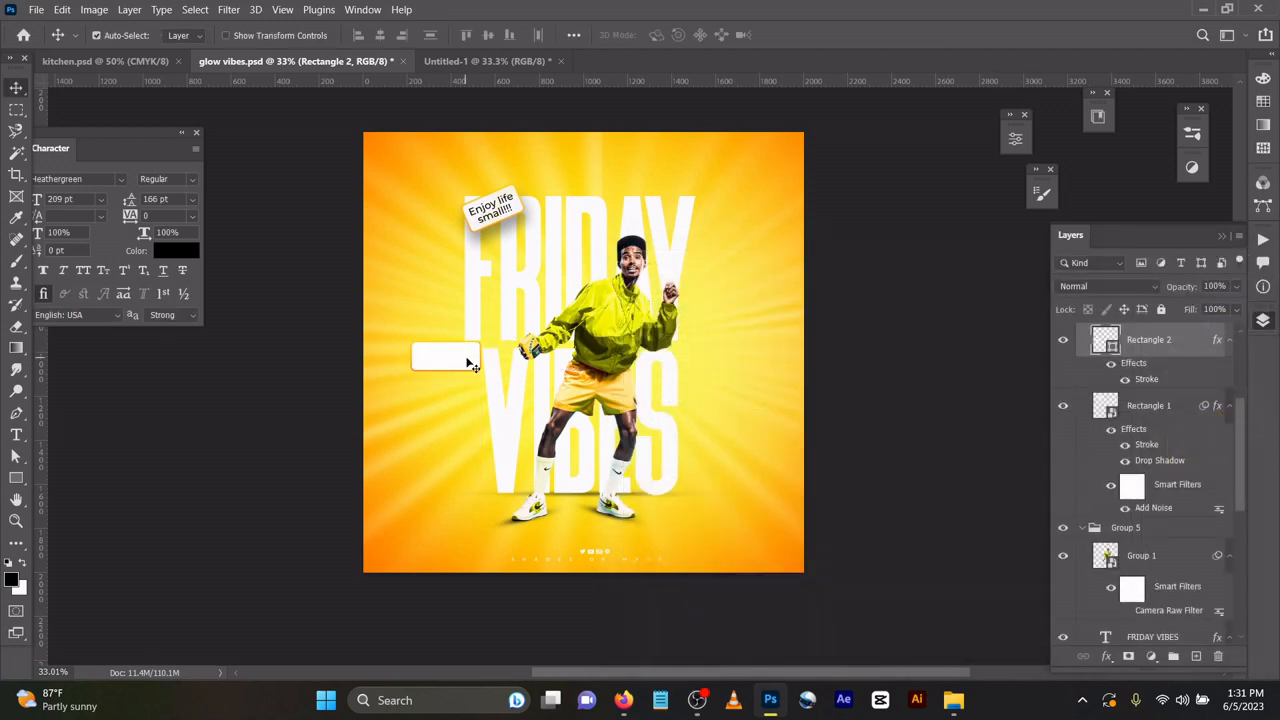
Step: Convert Rectangle 2 to a smart object with uniform monochromatic Add Noise, and lower its opacity to 91%
left_click(228, 10)
mouse_move(396, 260)
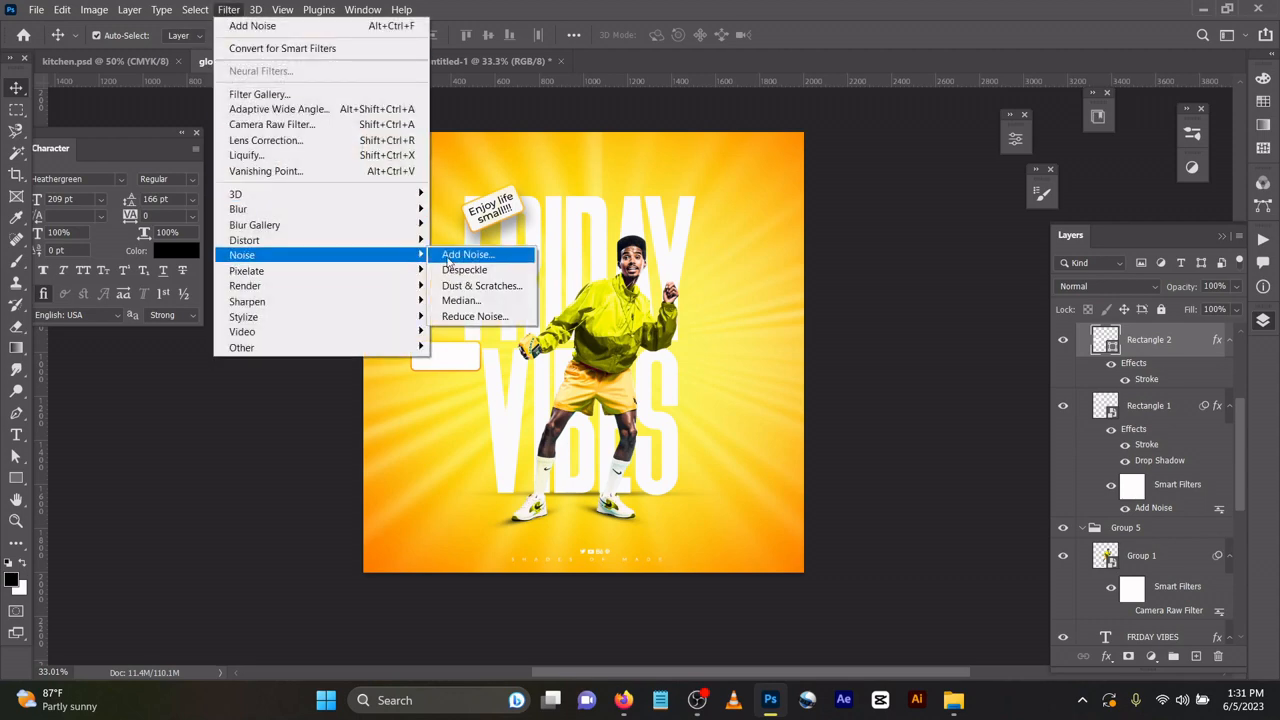
left_click(474, 258)
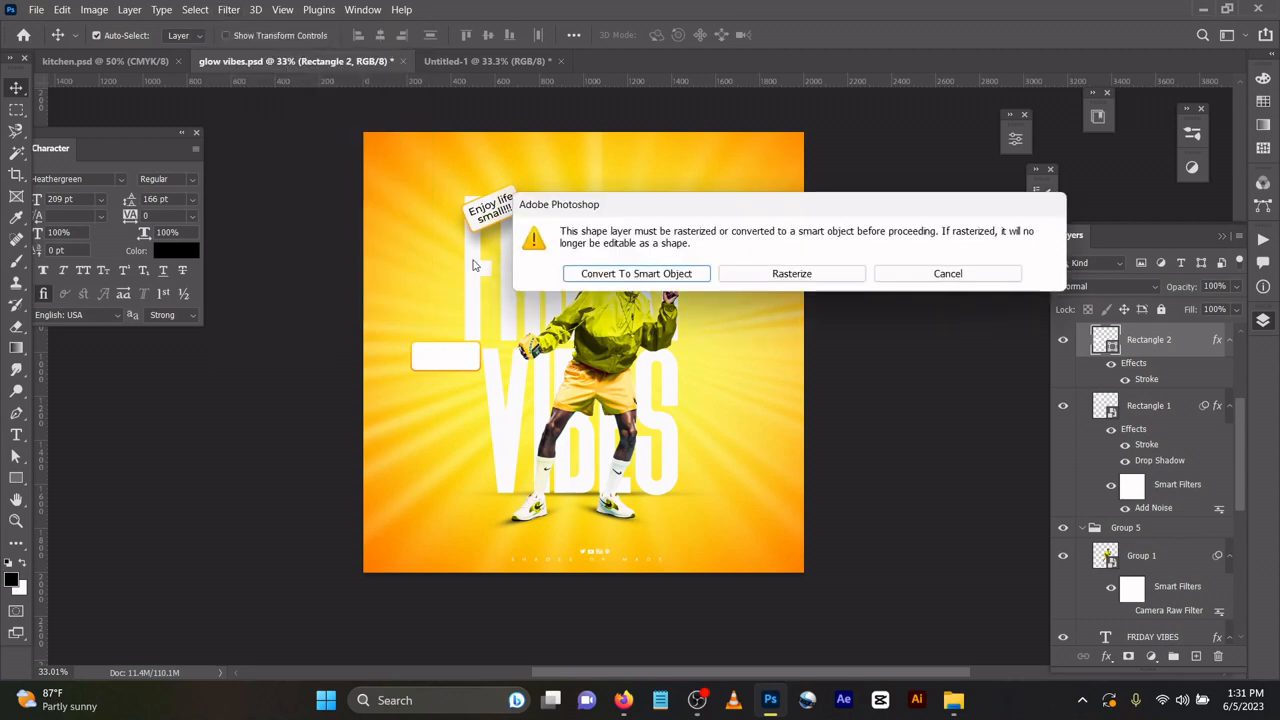
left_click(659, 276)
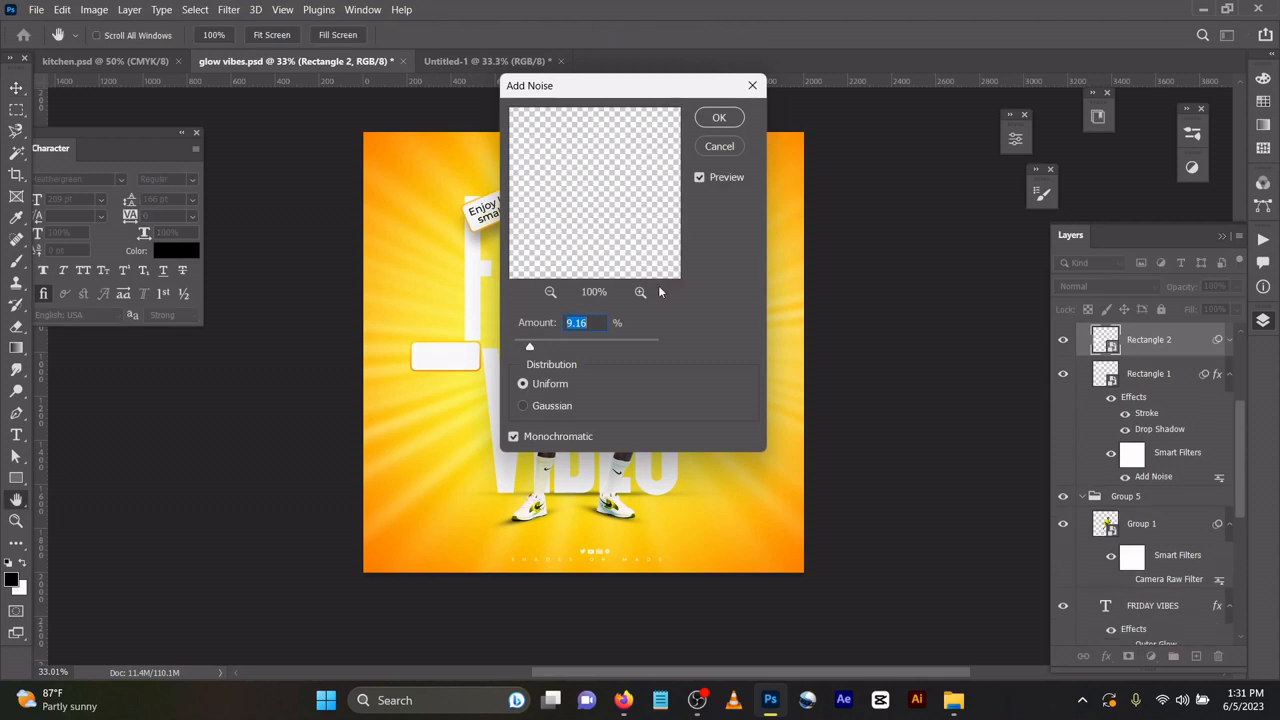
left_click_drag(530, 346, 538, 347)
left_click(716, 119)
mouse_move(1190, 288)
left_mouse_down()
mouse_move(1160, 290)
mouse_move(1184, 288)
left_mouse_up()
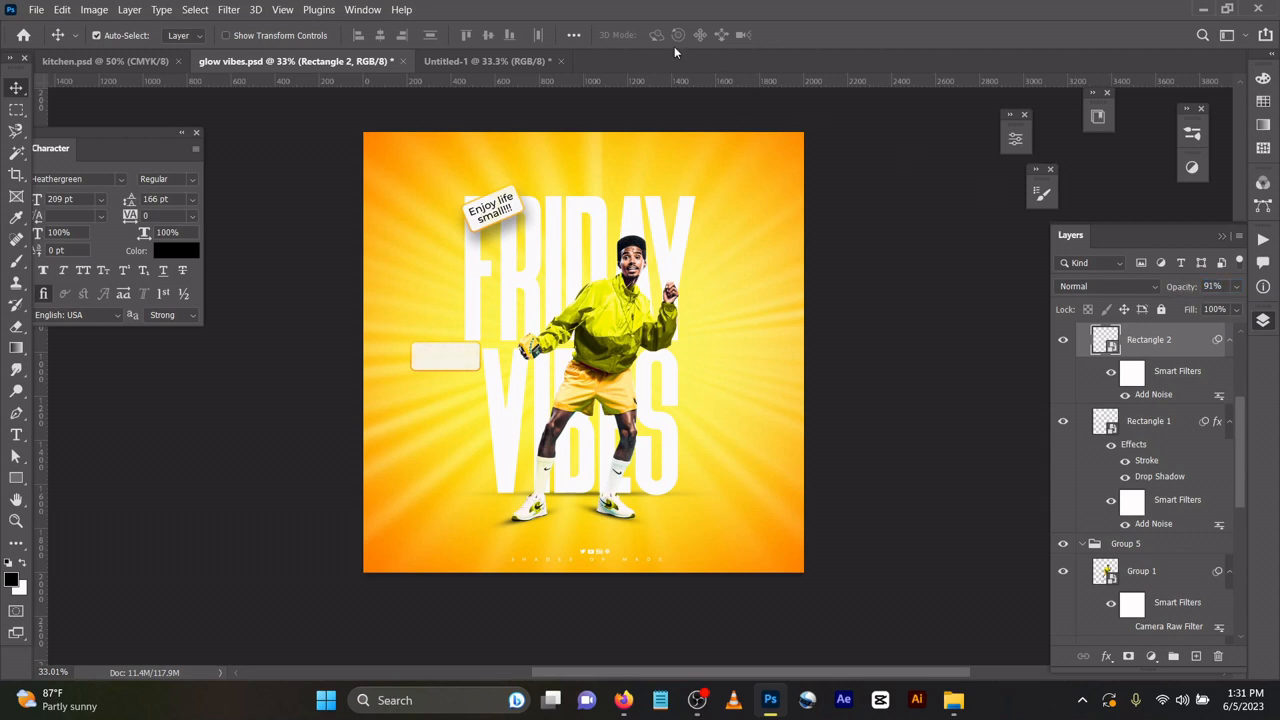